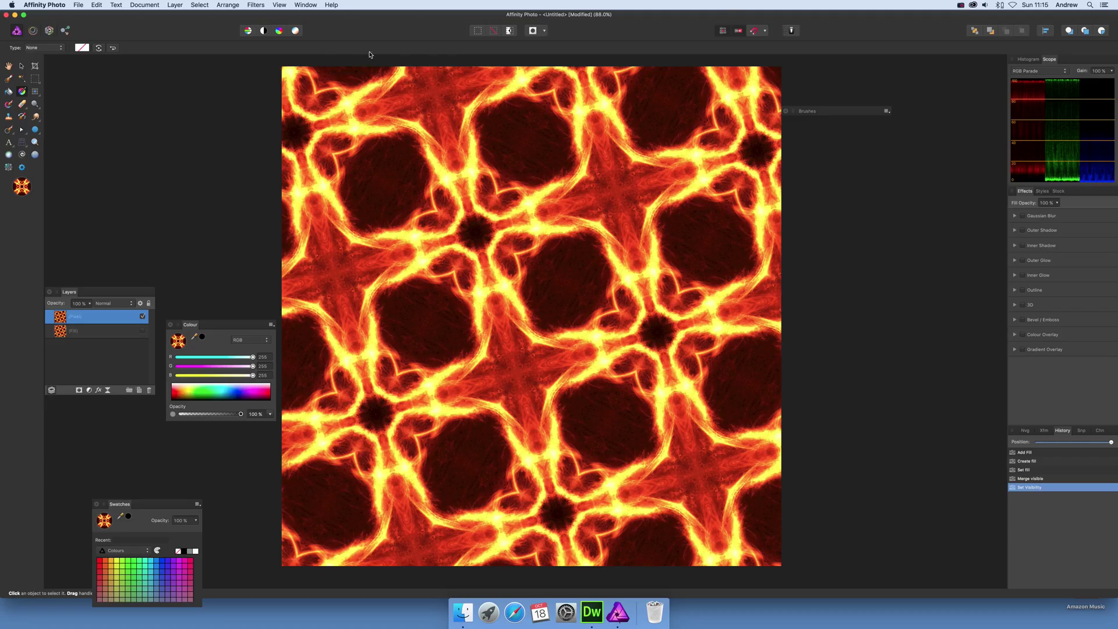
Open Filters > Distort > Deform on the fire pattern and pin its bottom-left corner
{"action": "left_click", "coordinate": [254, 5]}
{"action": "mouse_move", "coordinate": [291, 45]}
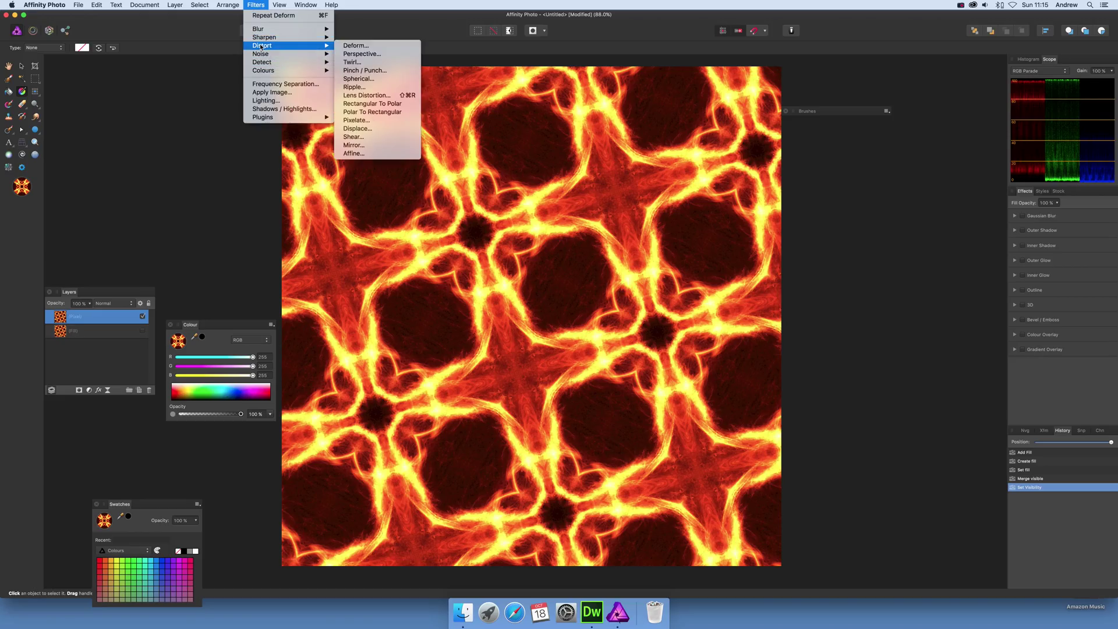
{"action": "left_click", "coordinate": [365, 47]}
{"action": "left_click_drag", "start_coordinate": [911, 520], "coordinate": [782, 312]}
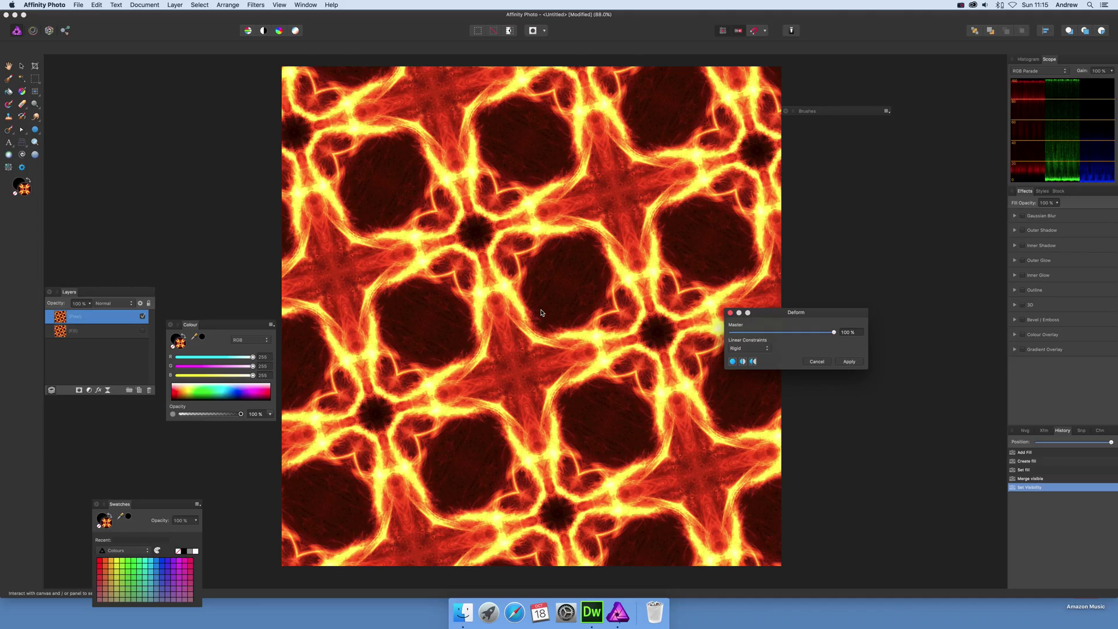
{"action": "left_click", "coordinate": [281, 566]}
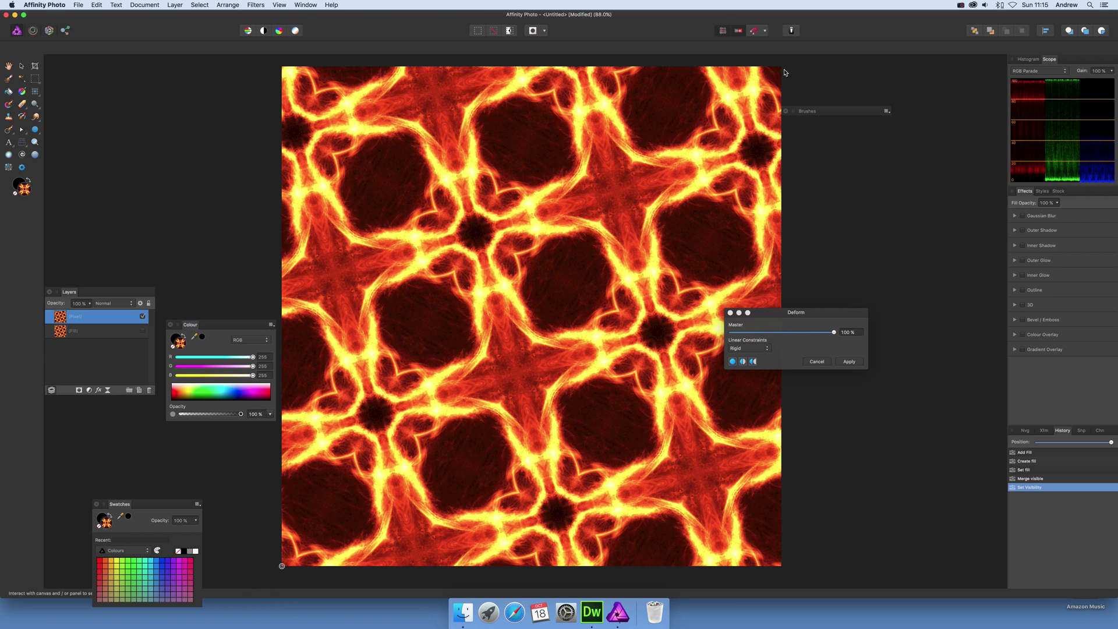
Pull the top-right corner inward and drag new warp points to bow the top edge down
{"action": "left_click_drag", "start_coordinate": [781, 71], "coordinate": [811, 246]}
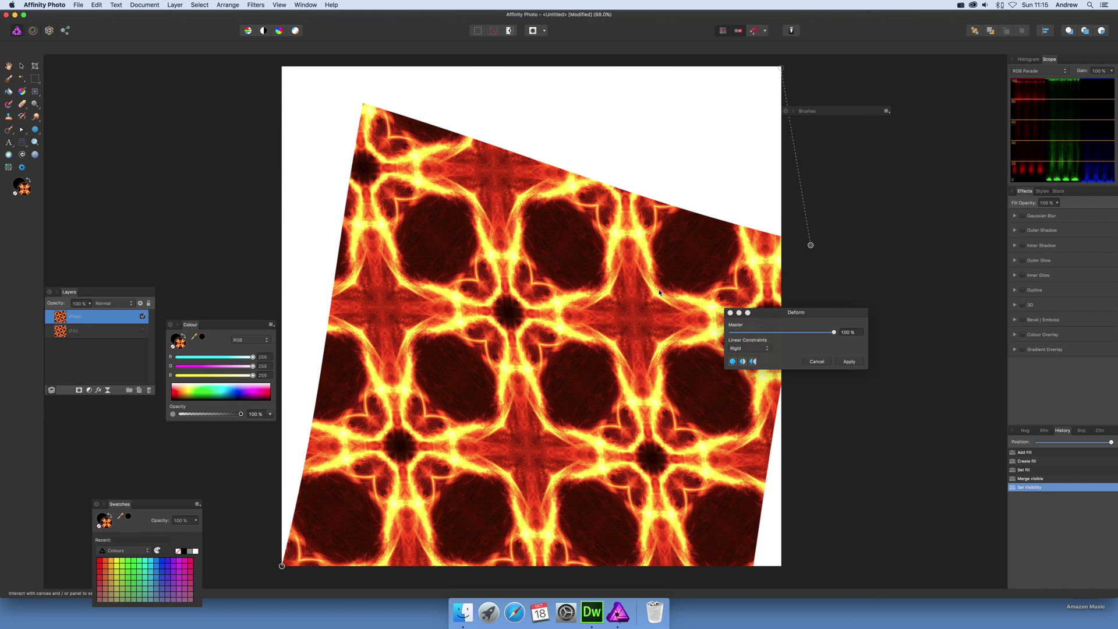
{"action": "left_click", "coordinate": [623, 189]}
{"action": "left_click_drag", "start_coordinate": [622, 190], "coordinate": [611, 446]}
{"action": "left_click_drag", "start_coordinate": [623, 371], "coordinate": [520, 367]}
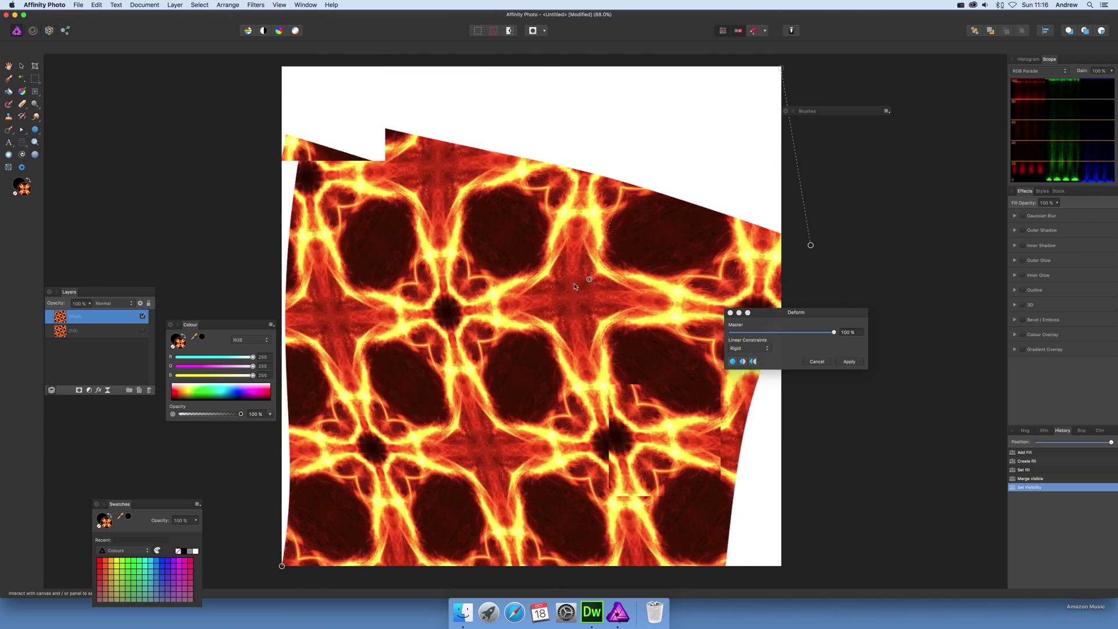
{"action": "left_click_drag", "start_coordinate": [294, 569], "coordinate": [460, 379]}
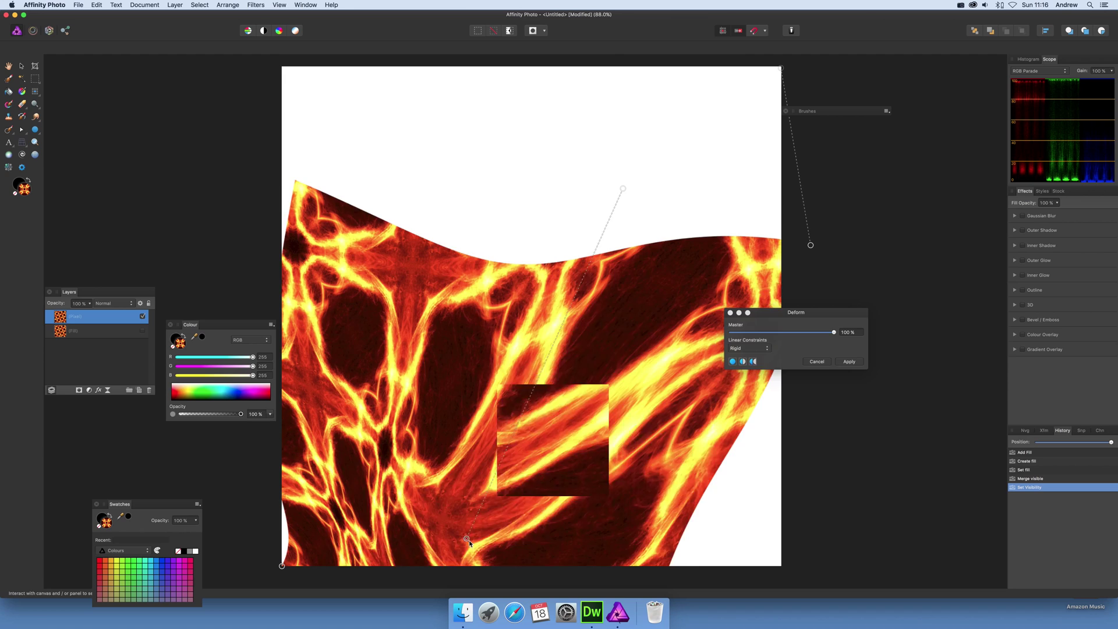
{"action": "left_click_drag", "start_coordinate": [864, 563], "coordinate": [821, 550]}
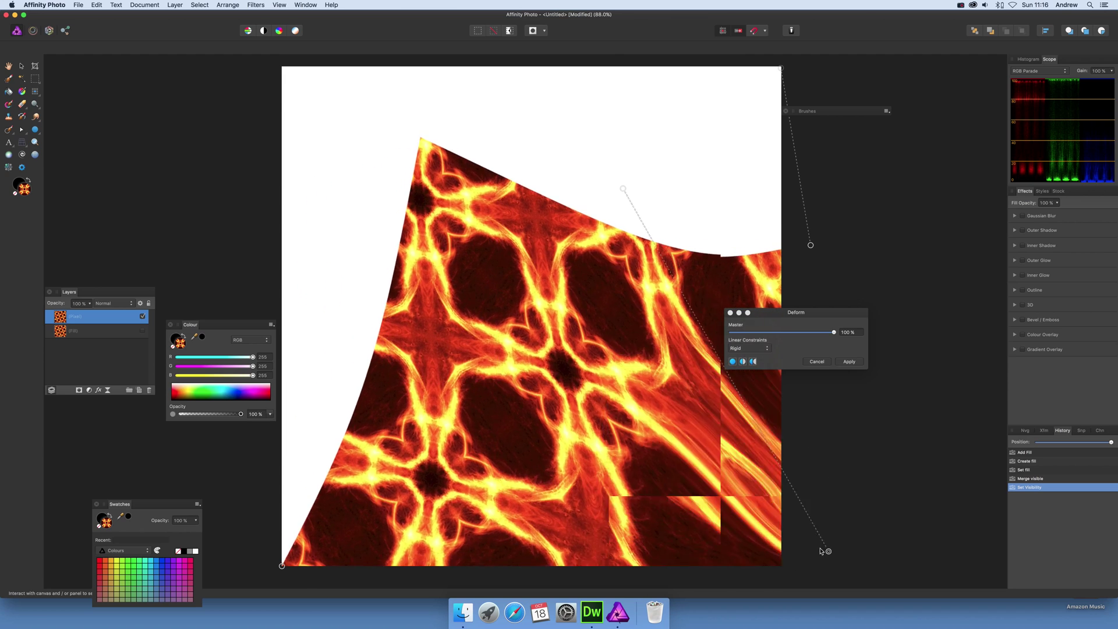
{"action": "left_click_drag", "start_coordinate": [424, 221], "coordinate": [578, 429]}
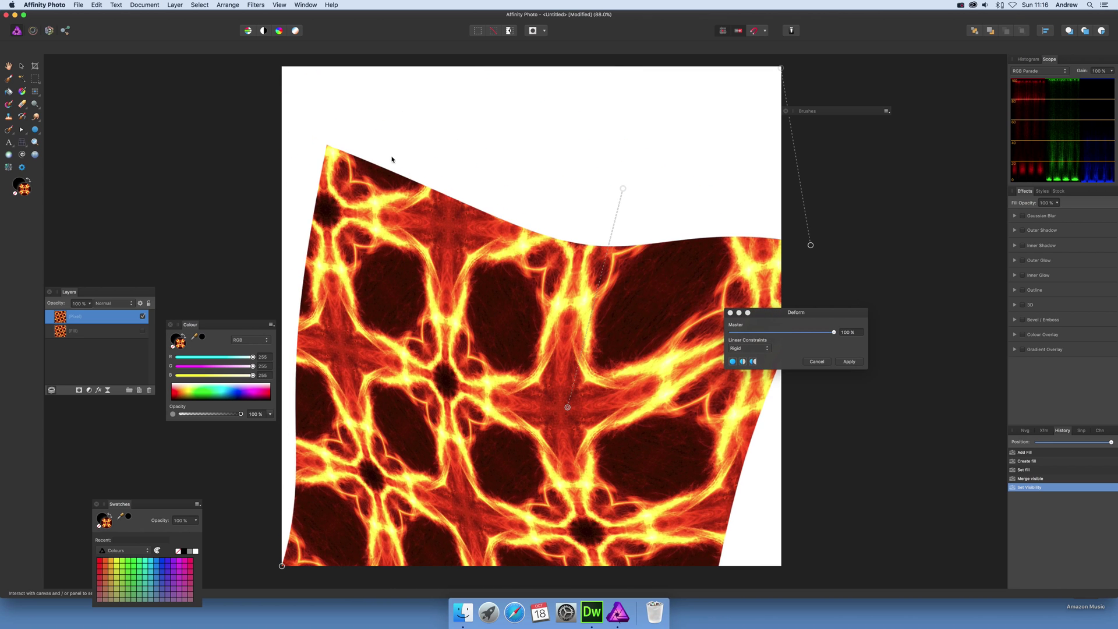
Sweep the upper pattern into an arc, opening a white gap across the top
{"action": "left_click_drag", "start_coordinate": [378, 168], "coordinate": [463, 247]}
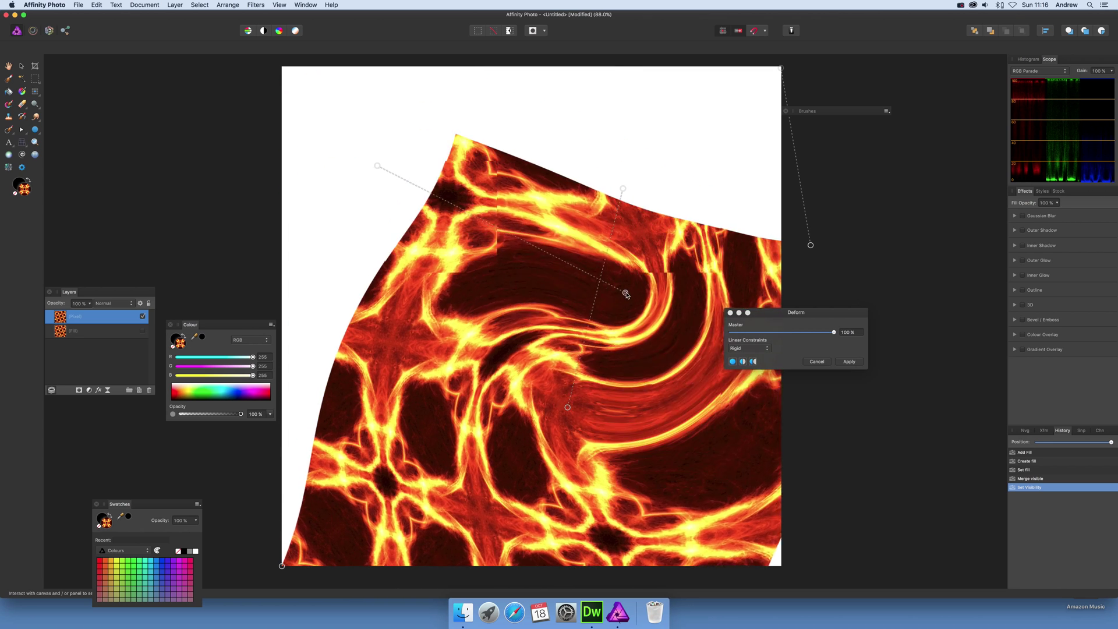
{"action": "mouse_move", "coordinate": [377, 166]}
{"action": "left_mouse_down"}
{"action": "mouse_move", "coordinate": [753, 170]}
{"action": "mouse_move", "coordinate": [826, 145]}
{"action": "mouse_move", "coordinate": [775, 162]}
{"action": "mouse_move", "coordinate": [833, 182]}
{"action": "mouse_move", "coordinate": [840, 259]}
{"action": "mouse_move", "coordinate": [474, 187]}
{"action": "mouse_move", "coordinate": [219, 52]}
{"action": "left_mouse_up"}
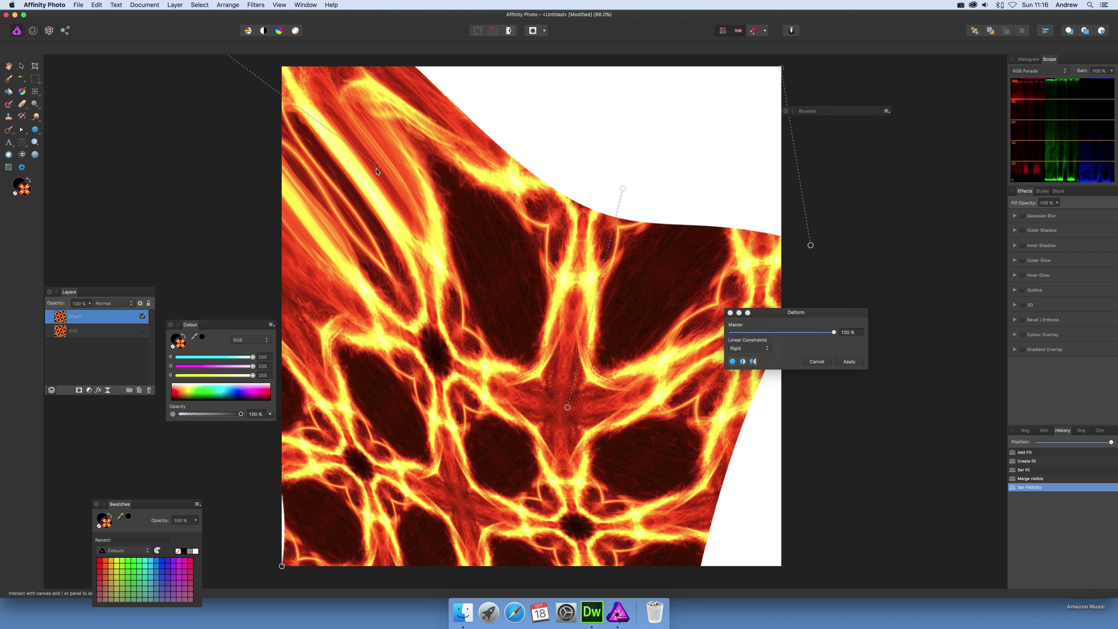
{"action": "left_click_drag", "start_coordinate": [379, 173], "coordinate": [798, 525]}
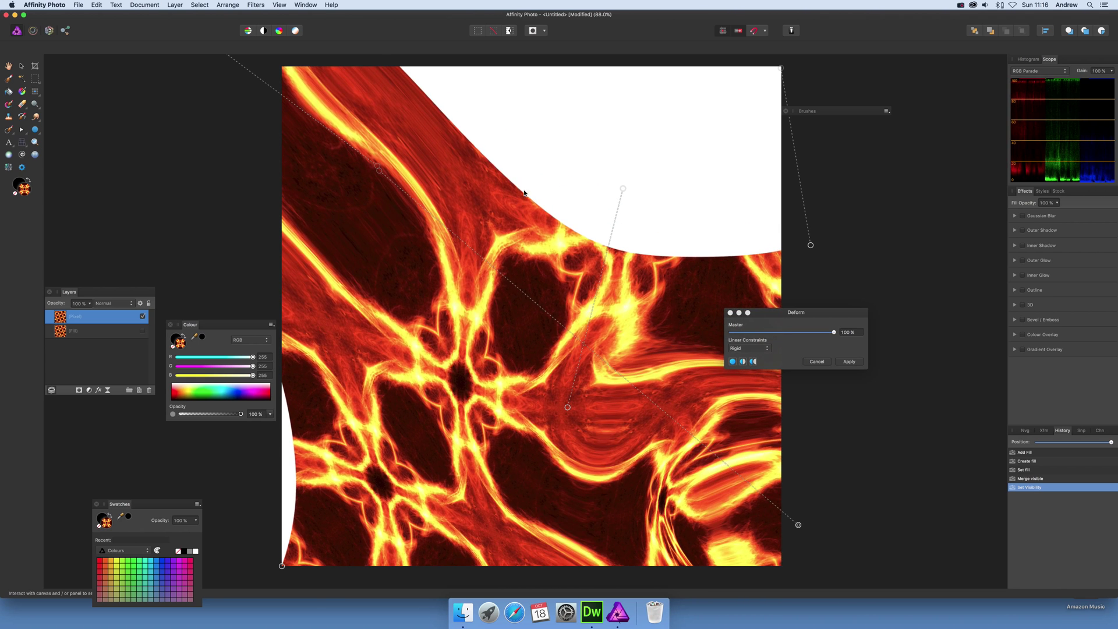
{"action": "left_click_drag", "start_coordinate": [526, 197], "coordinate": [784, 2]}
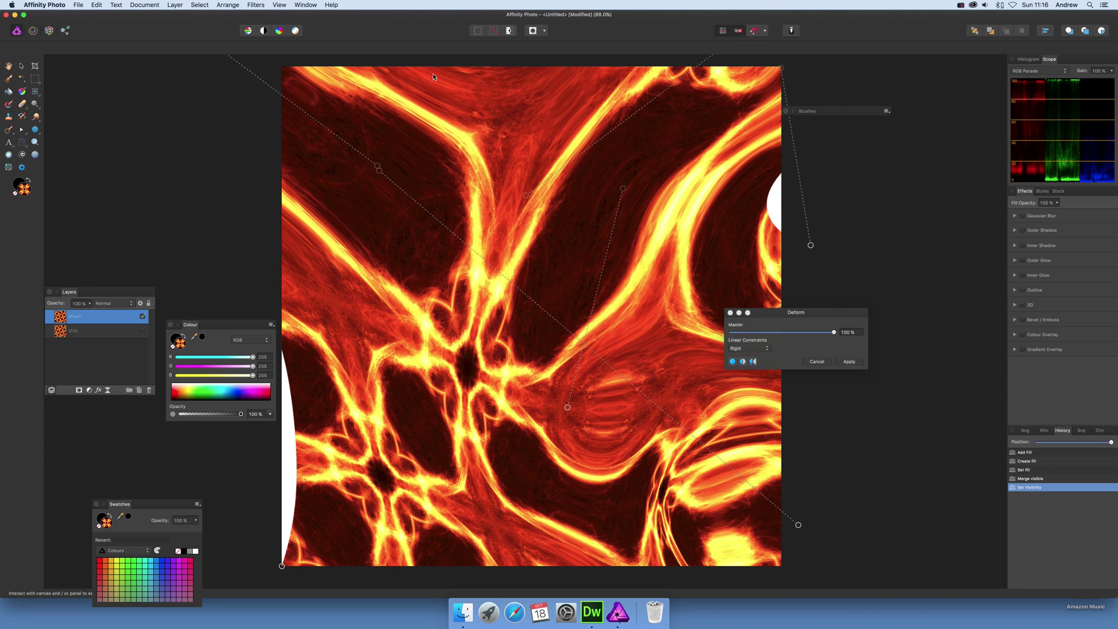
{"action": "left_click_drag", "start_coordinate": [469, 93], "coordinate": [414, 353]}
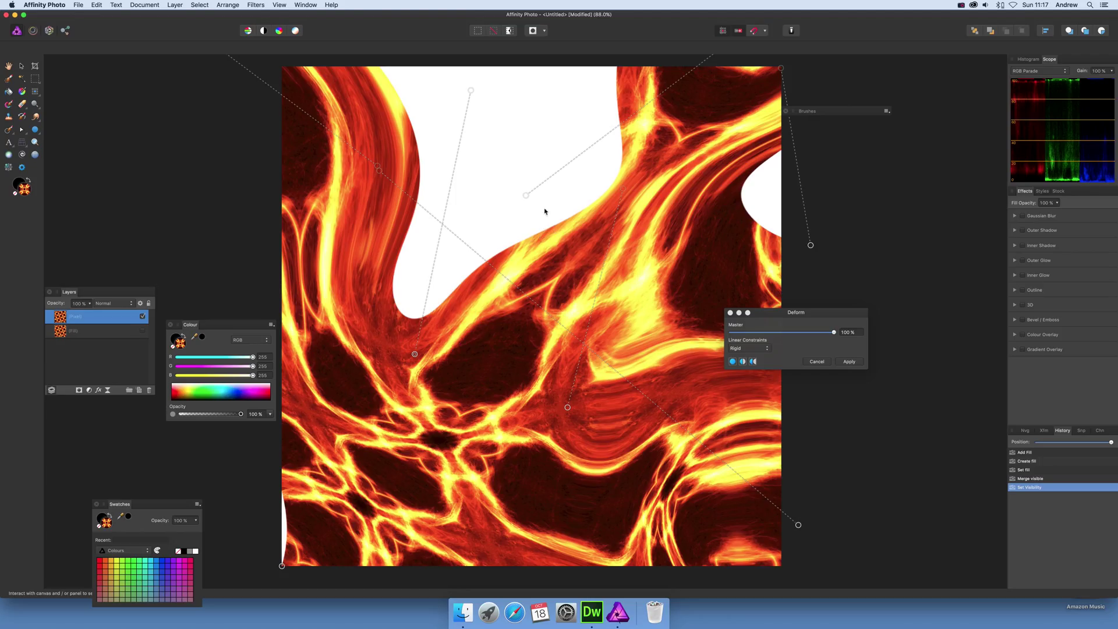
Twist the fire streams down toward the lower right into a loop near the centre
{"action": "left_click_drag", "start_coordinate": [545, 215], "coordinate": [711, 457]}
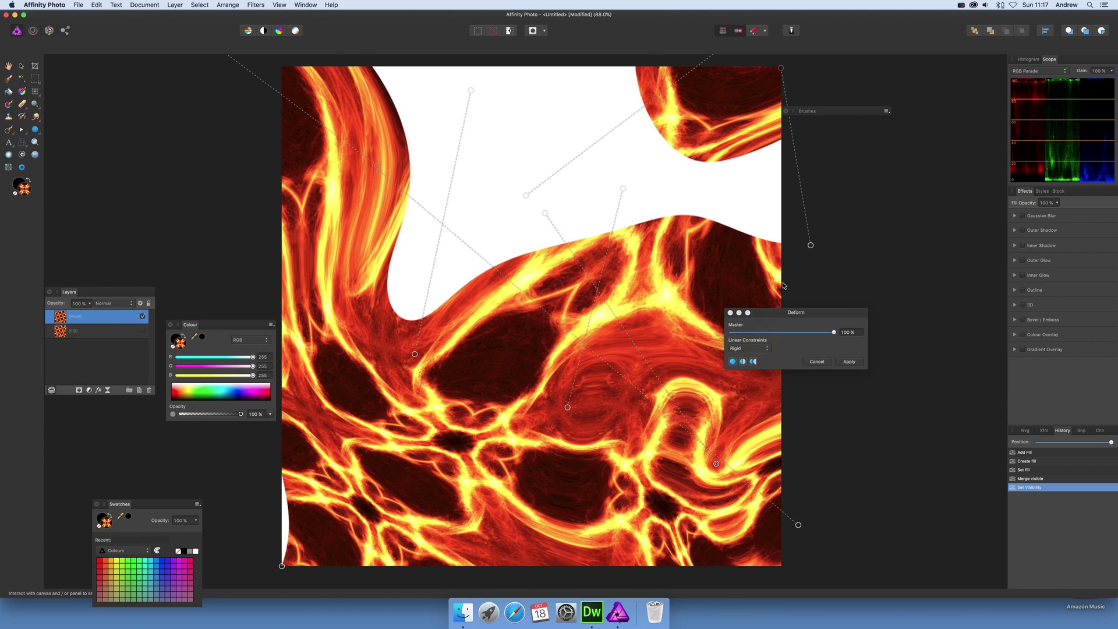
{"action": "left_click_drag", "start_coordinate": [743, 234], "coordinate": [588, 481]}
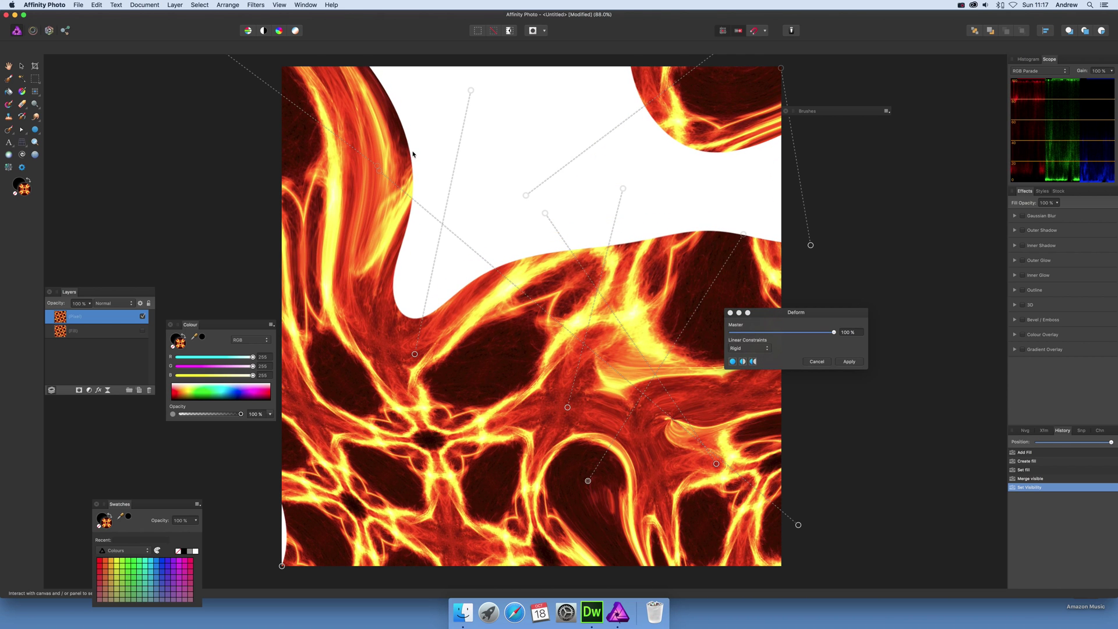
{"action": "left_click_drag", "start_coordinate": [409, 149], "coordinate": [512, 501]}
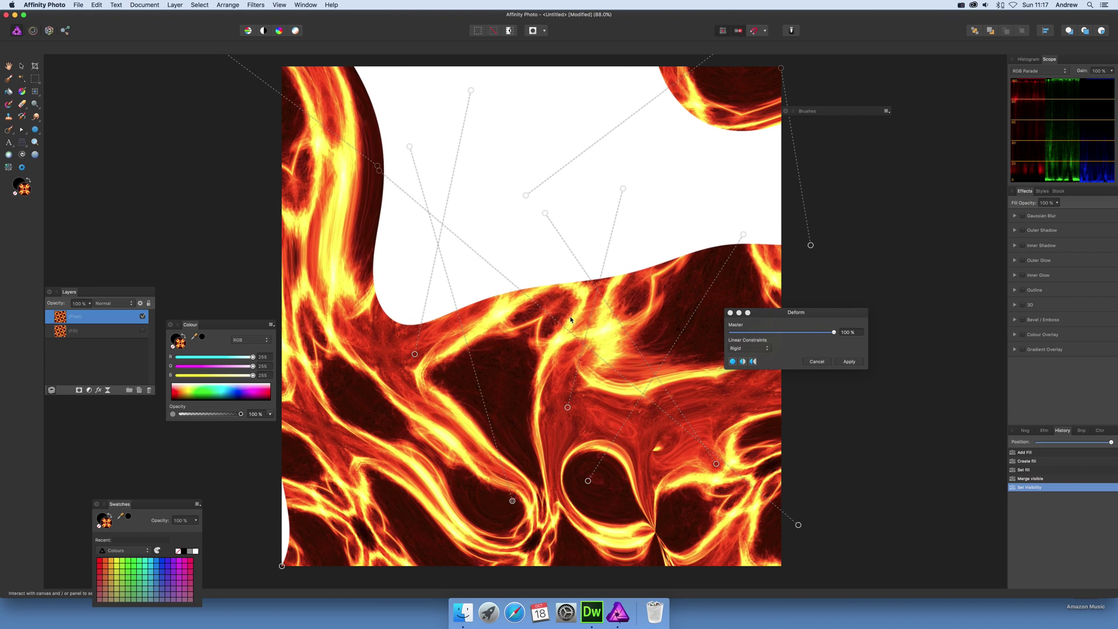
{"action": "left_click_drag", "start_coordinate": [563, 281], "coordinate": [536, 406]}
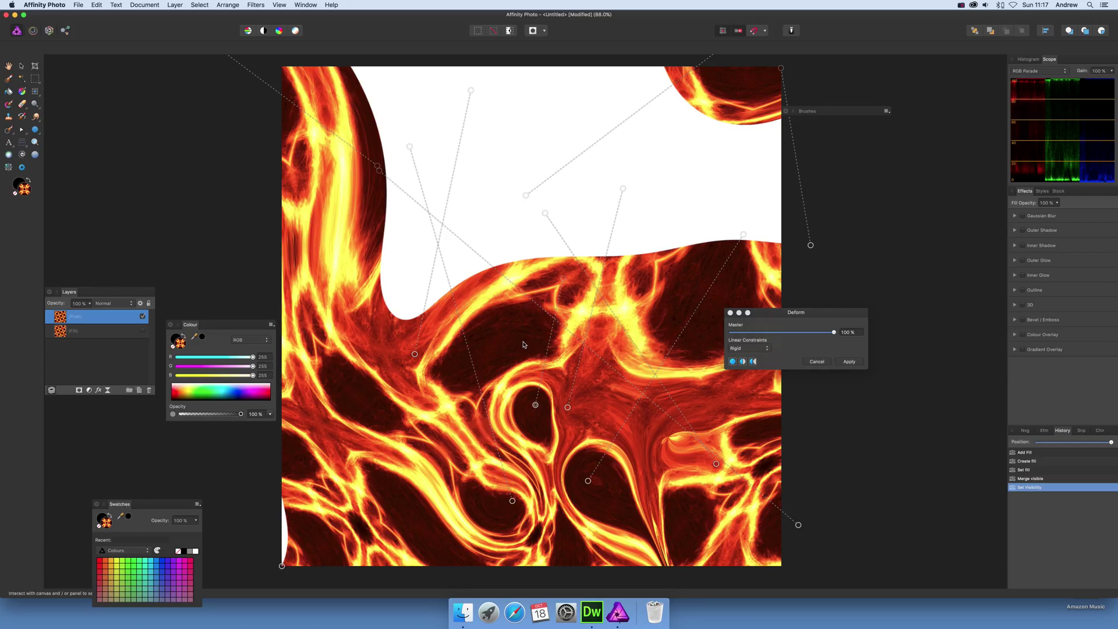
Apply the first Deform warp and start a second Deform pass on the layer
{"action": "left_click", "coordinate": [849, 362]}
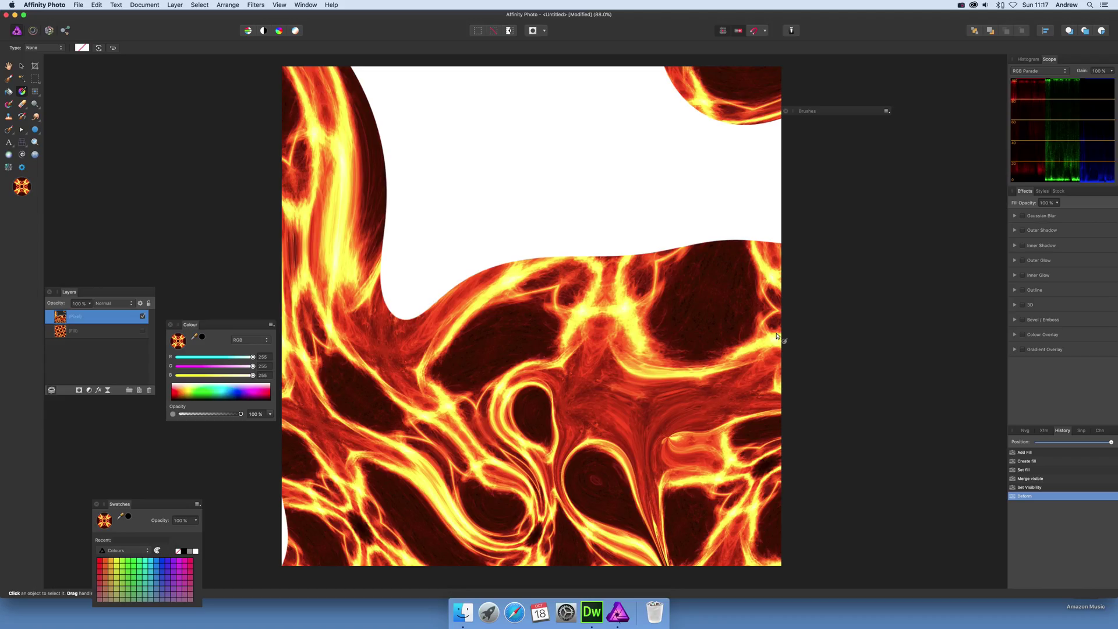
{"action": "left_click", "coordinate": [257, 5]}
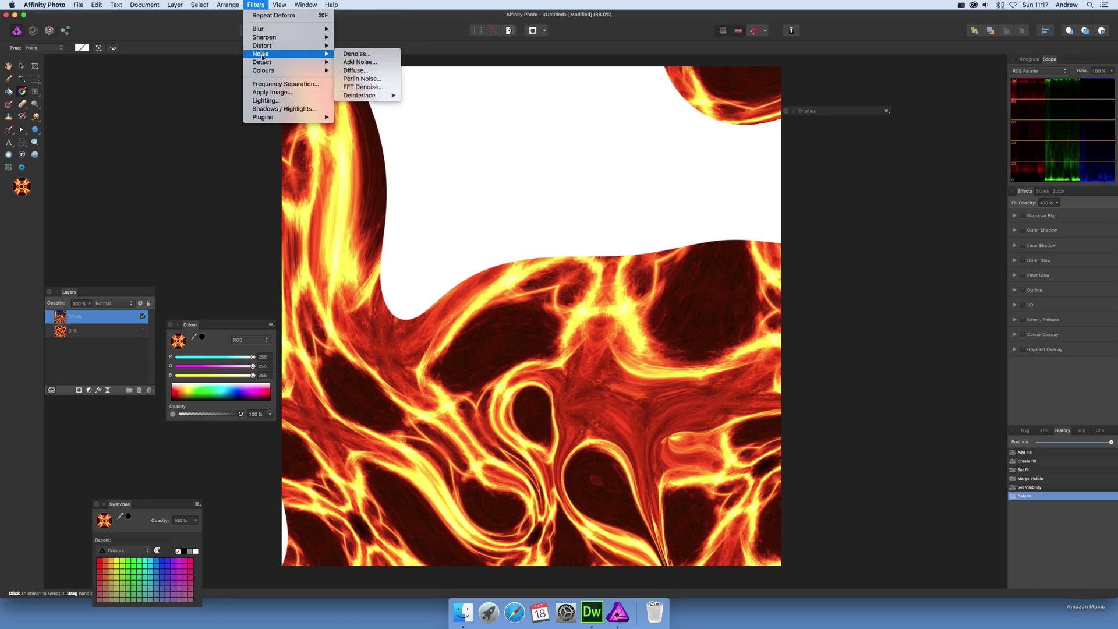
{"action": "mouse_move", "coordinate": [315, 45]}
{"action": "left_click", "coordinate": [390, 46]}
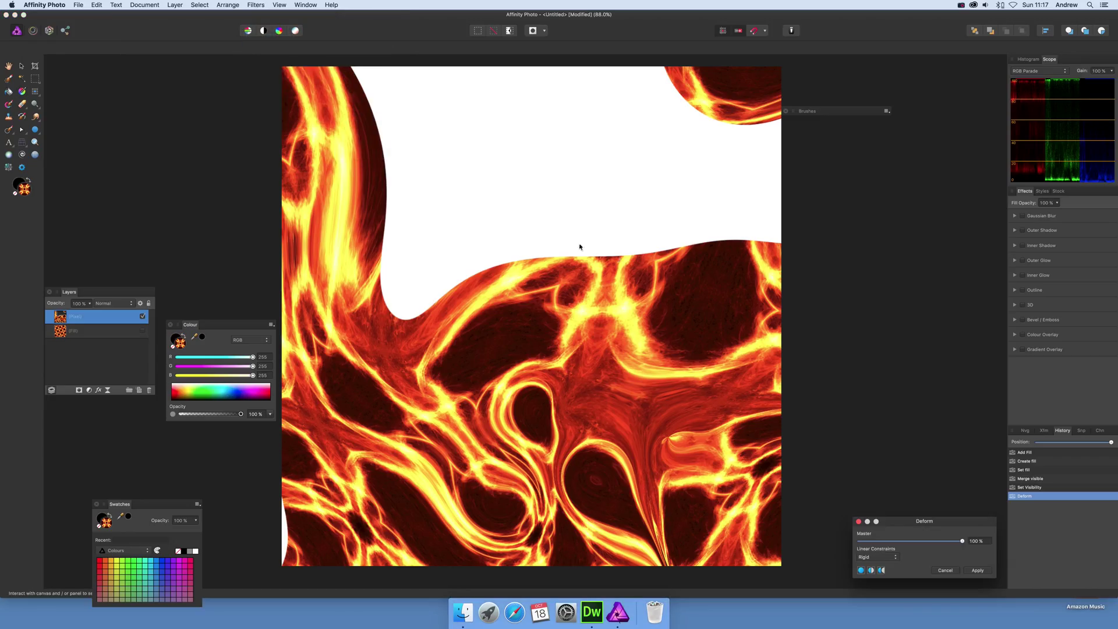
Swirl the fire's lower right into a whirlpool around a small white teardrop hole
{"action": "left_click", "coordinate": [646, 253]}
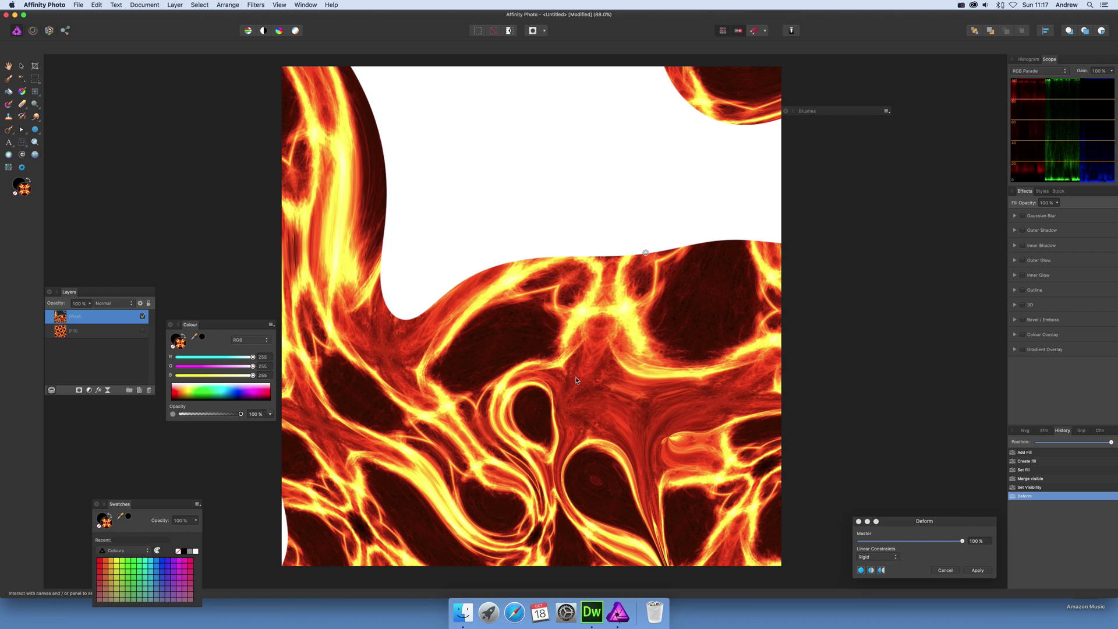
{"action": "left_click_drag", "start_coordinate": [577, 380], "coordinate": [596, 369]}
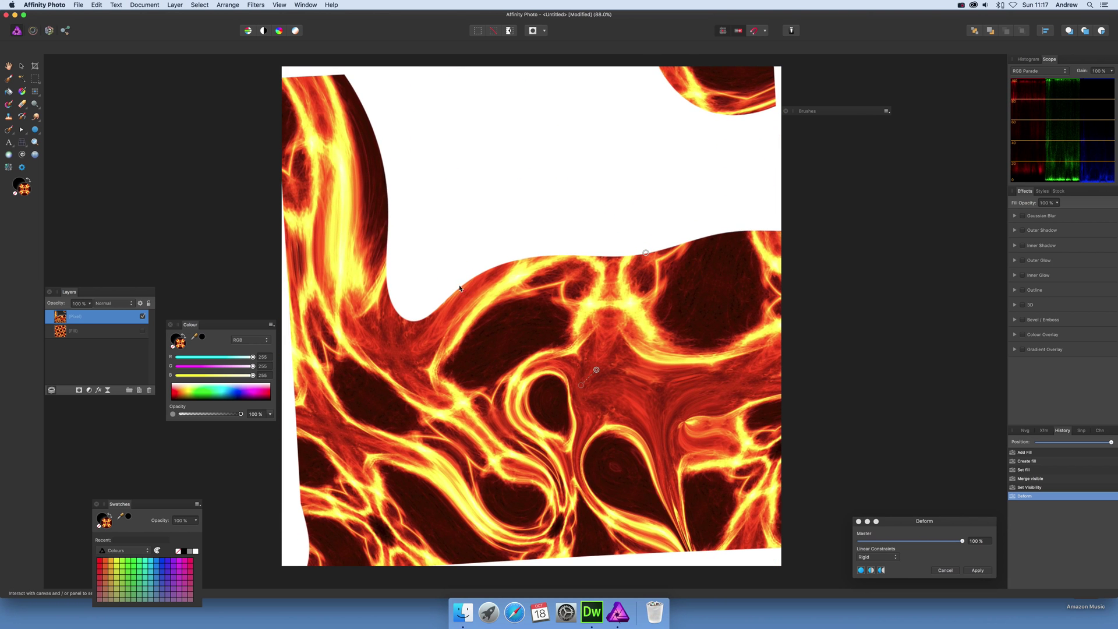
{"action": "left_click_drag", "start_coordinate": [463, 288], "coordinate": [656, 344]}
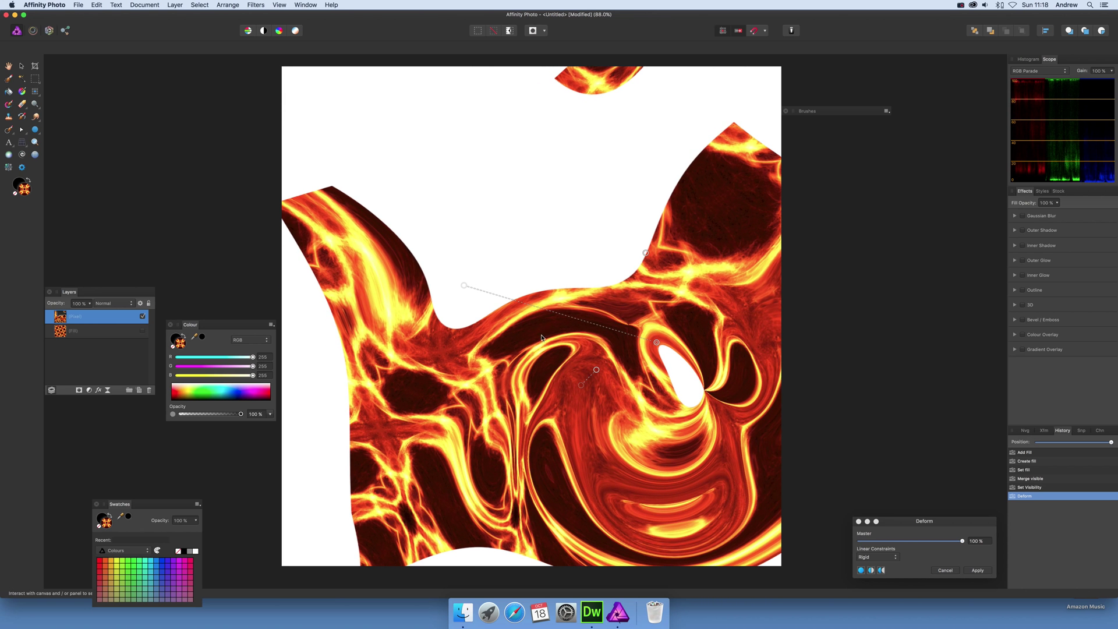
Spiral the fire's centre toward the lower right and pull the upper-right edge down
{"action": "left_click_drag", "start_coordinate": [543, 331], "coordinate": [475, 384]}
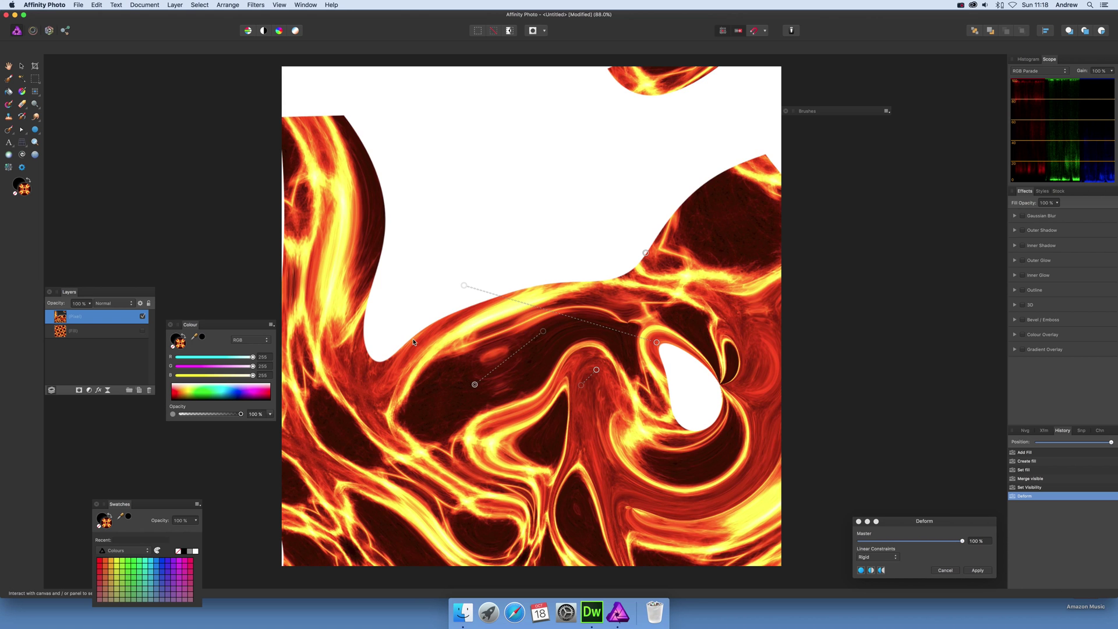
{"action": "left_click_drag", "start_coordinate": [399, 331], "coordinate": [584, 380]}
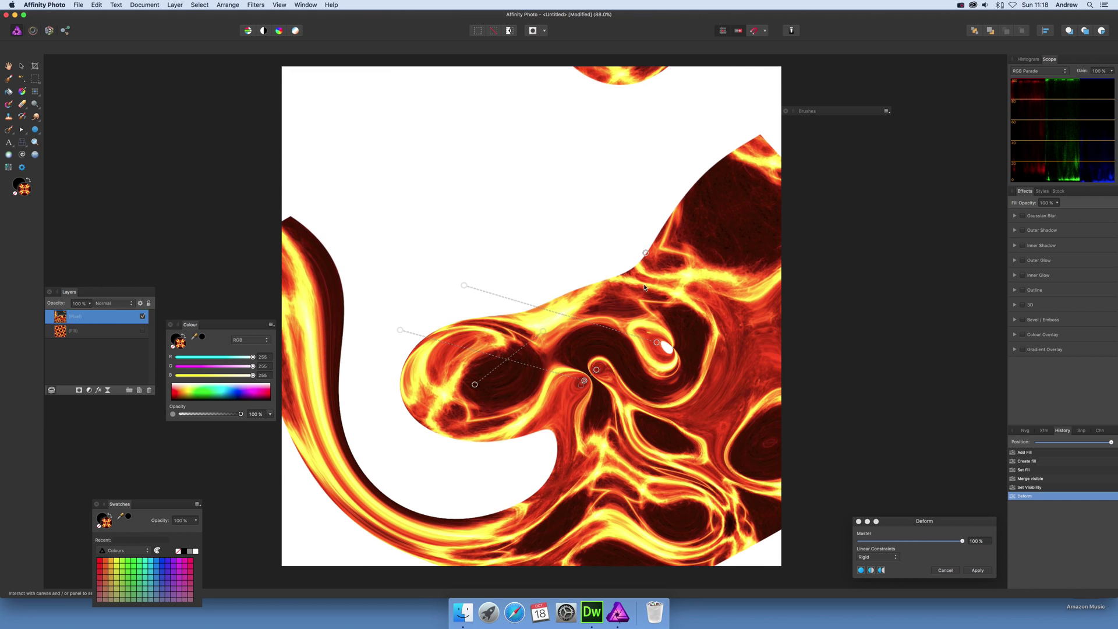
{"action": "left_click_drag", "start_coordinate": [682, 201], "coordinate": [692, 249]}
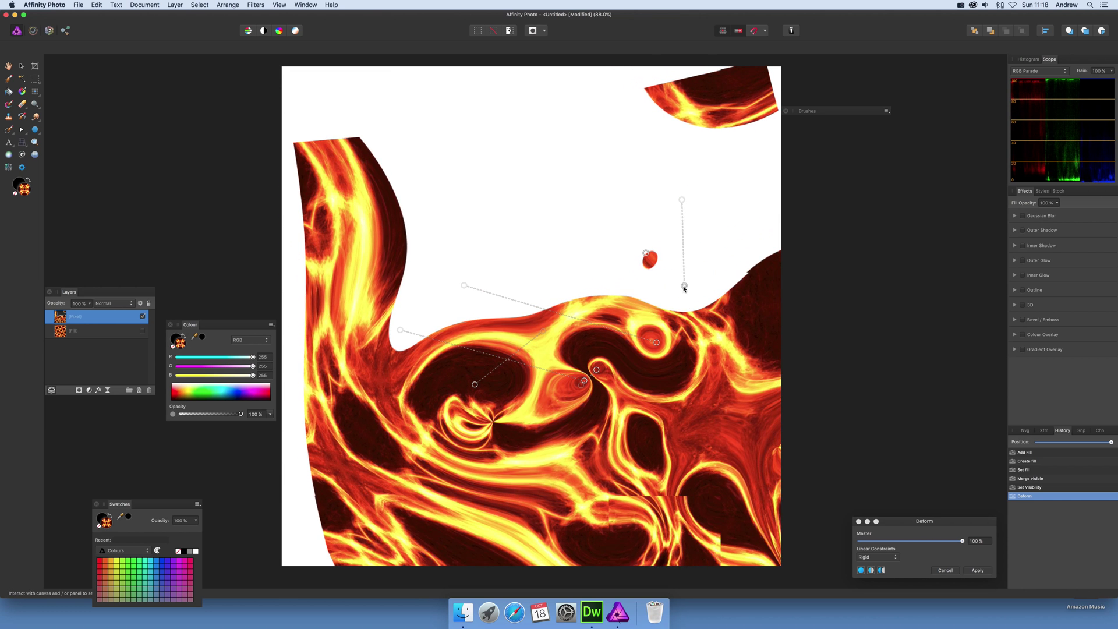
{"action": "left_click_drag", "start_coordinate": [684, 288], "coordinate": [663, 362]}
Bend the upper-left flame column rightward and readjust its shape
{"action": "left_click_drag", "start_coordinate": [373, 200], "coordinate": [599, 254]}
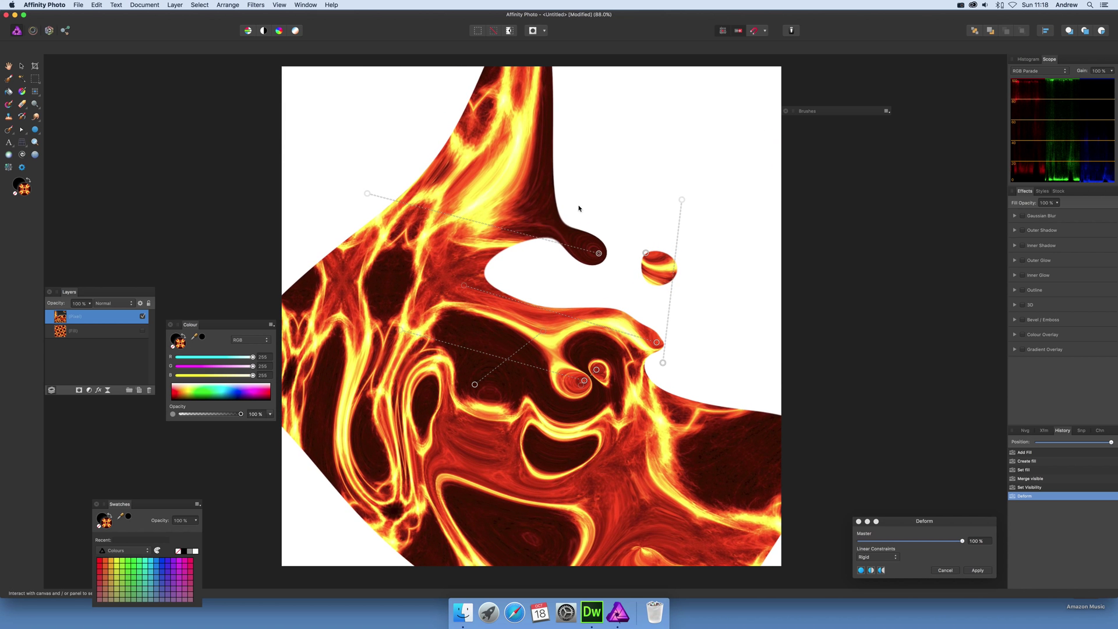
{"action": "left_click_drag", "start_coordinate": [545, 144], "coordinate": [689, 152]}
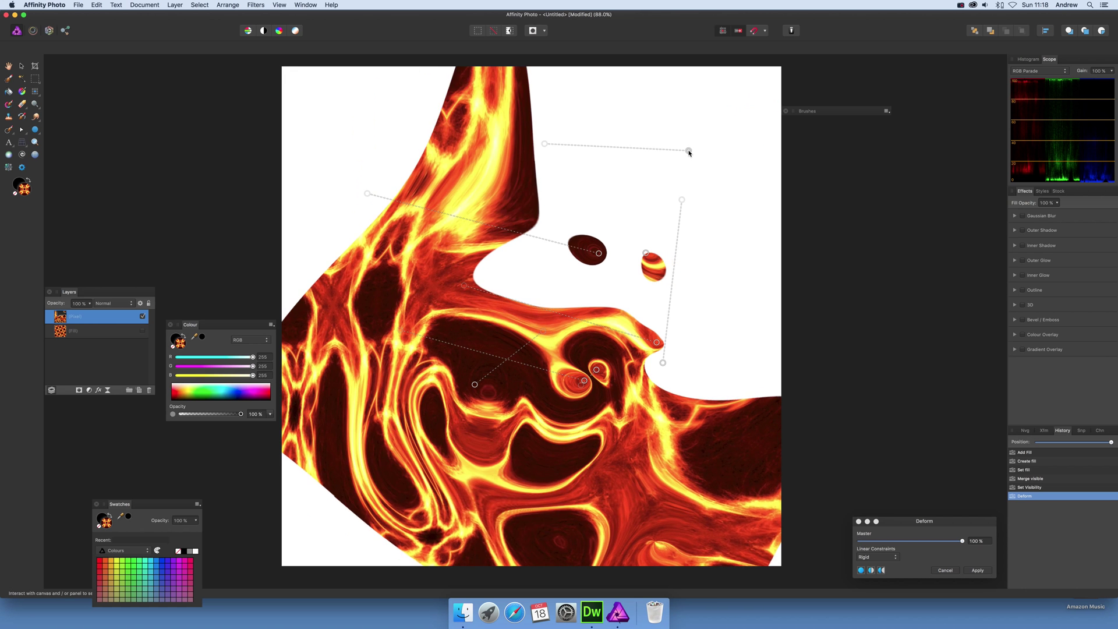
{"action": "left_click_drag", "start_coordinate": [502, 144], "coordinate": [619, 161]}
{"action": "left_click_drag", "start_coordinate": [669, 253], "coordinate": [534, 253]}
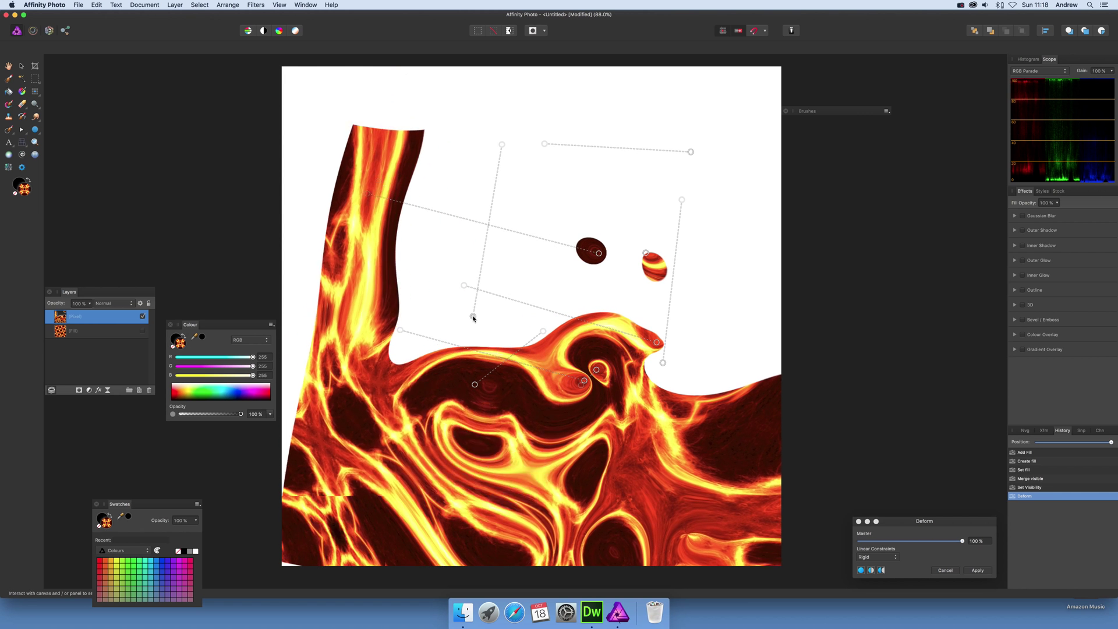
Re-warp the lower flames, twisting them upward and stretching them down and right
{"action": "left_click_drag", "start_coordinate": [650, 508], "coordinate": [520, 414]}
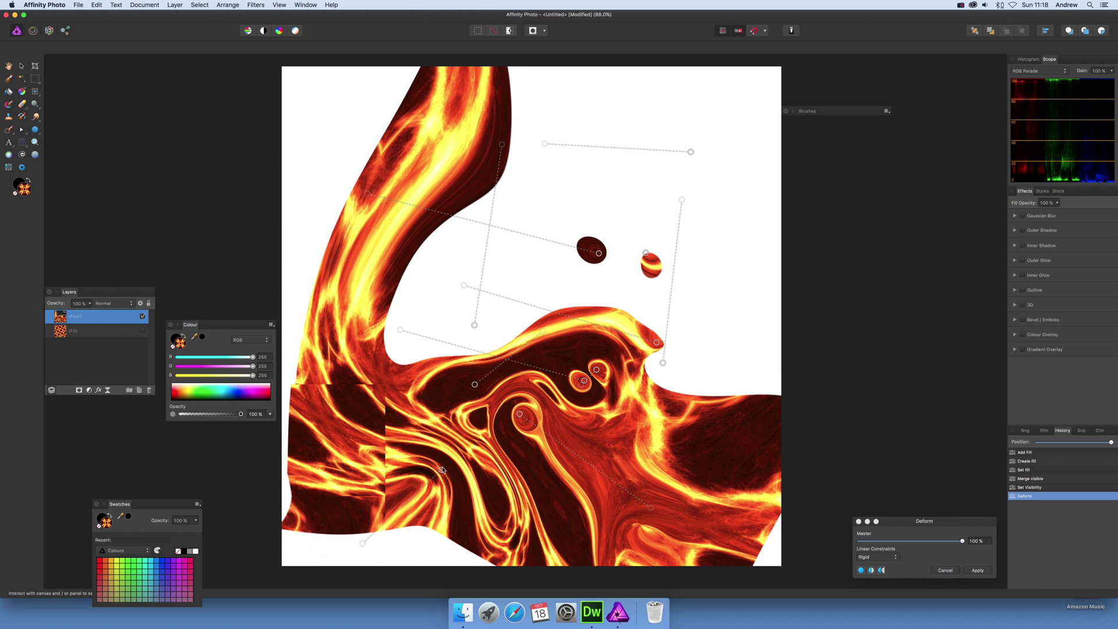
{"action": "left_click_drag", "start_coordinate": [464, 442], "coordinate": [436, 465]}
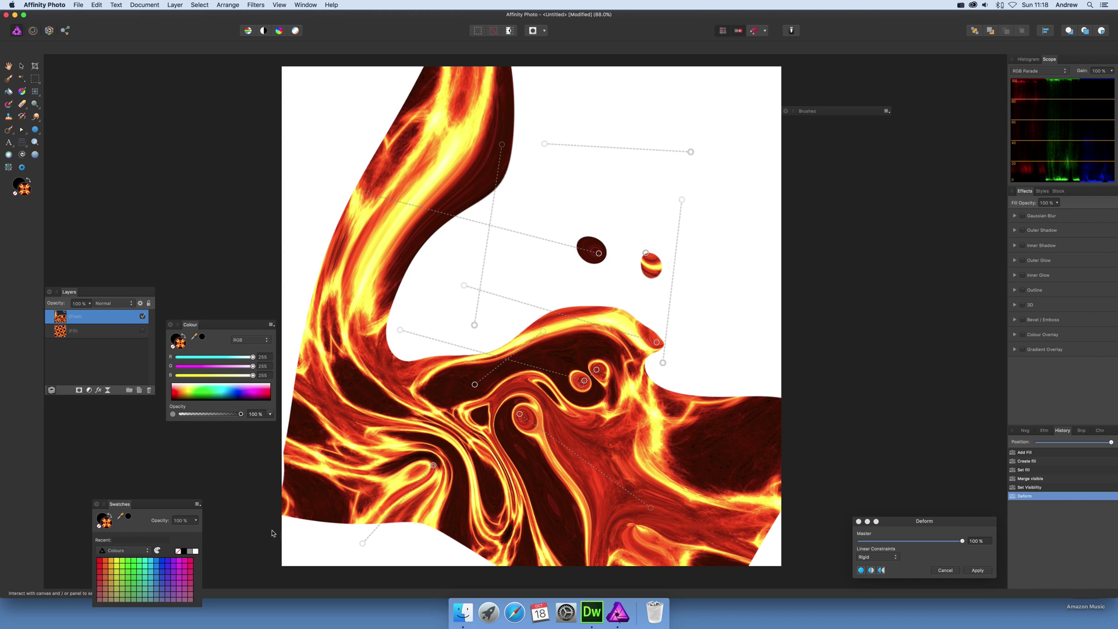
{"action": "left_click_drag", "start_coordinate": [303, 541], "coordinate": [490, 469]}
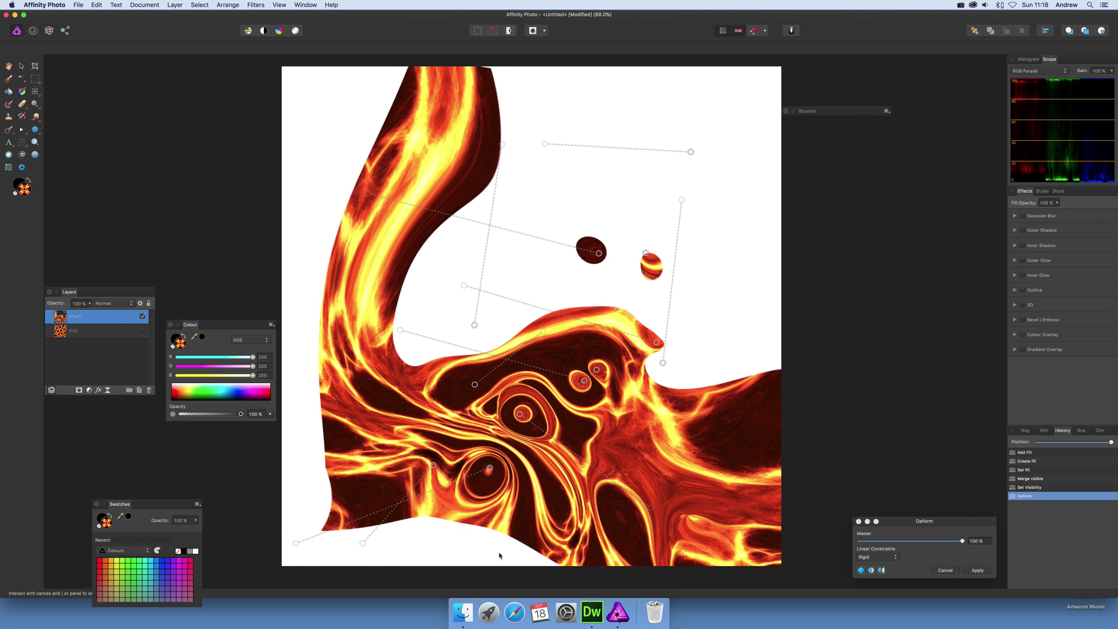
{"action": "left_click_drag", "start_coordinate": [486, 552], "coordinate": [557, 435]}
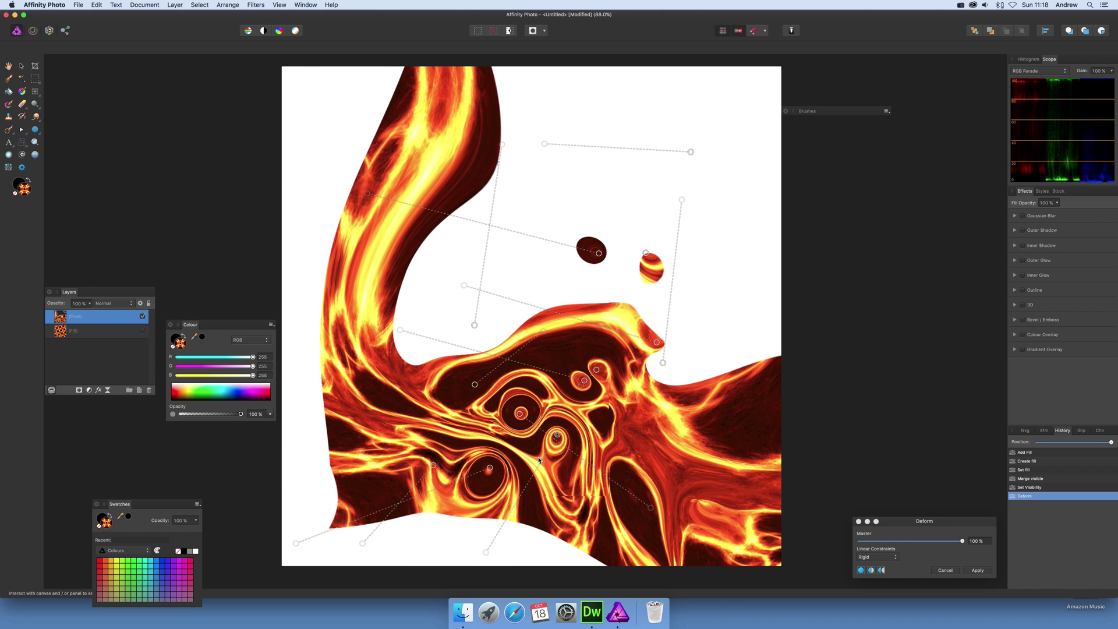
{"action": "left_click_drag", "start_coordinate": [435, 512], "coordinate": [690, 582]}
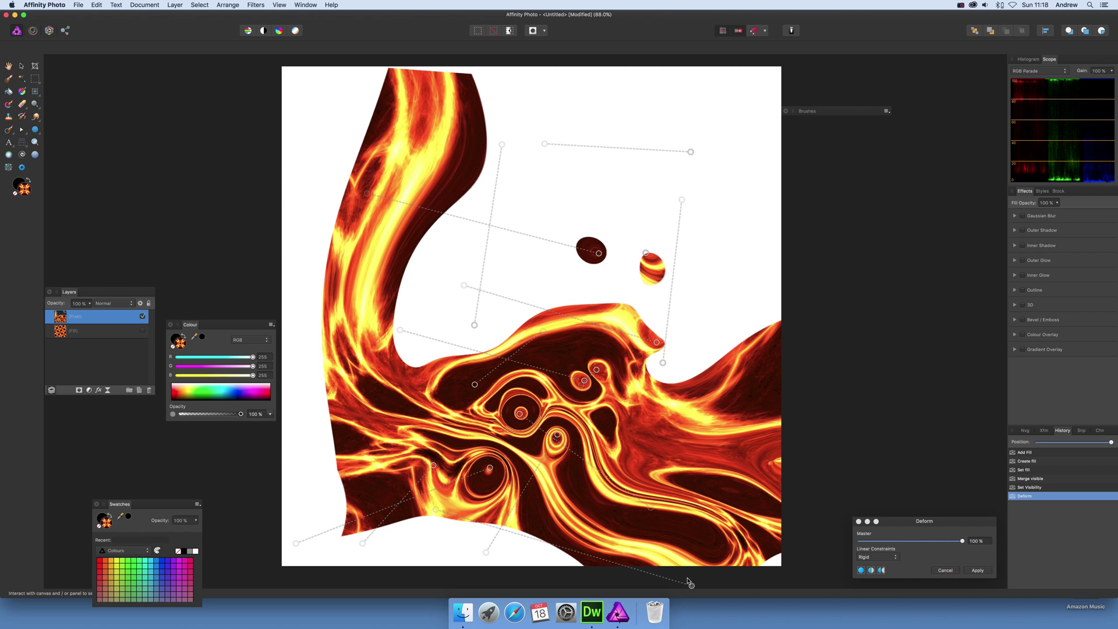
{"action": "left_click_drag", "start_coordinate": [587, 305], "coordinate": [576, 489]}
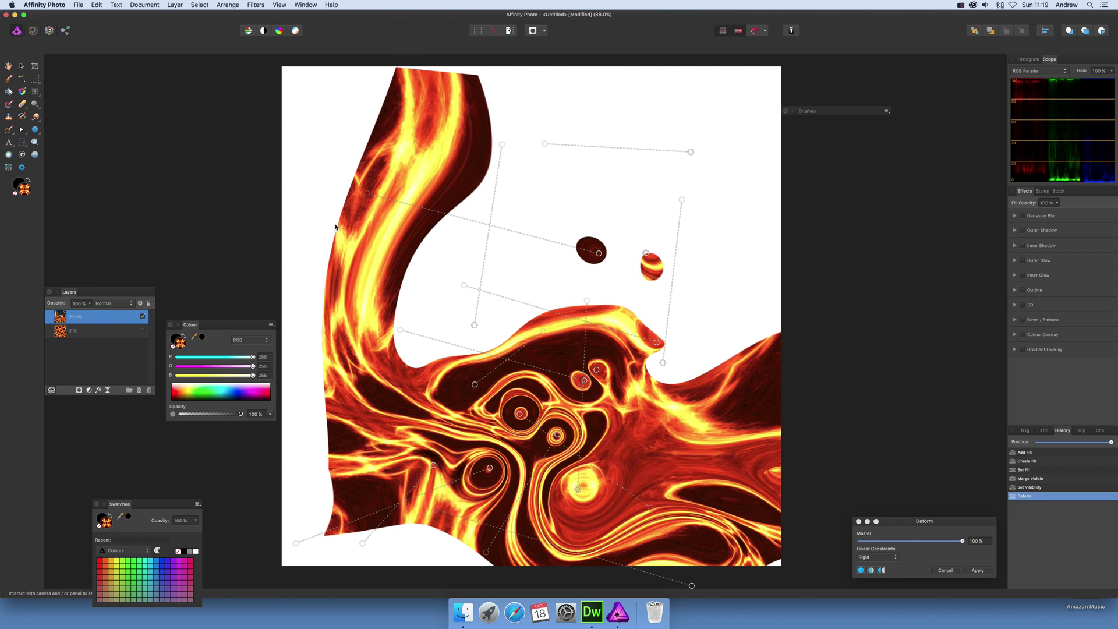
Shift the left flame band and its top rightward toward the centre
{"action": "left_click_drag", "start_coordinate": [335, 225], "coordinate": [469, 311]}
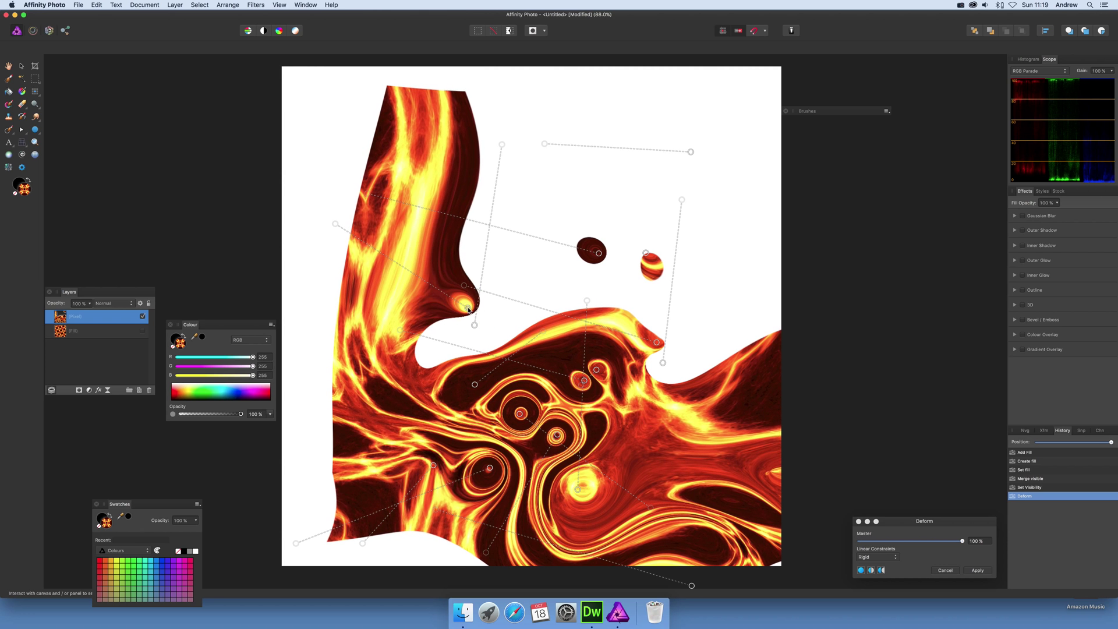
{"action": "left_click_drag", "start_coordinate": [451, 208], "coordinate": [631, 256]}
{"action": "left_click_drag", "start_coordinate": [484, 170], "coordinate": [675, 275]}
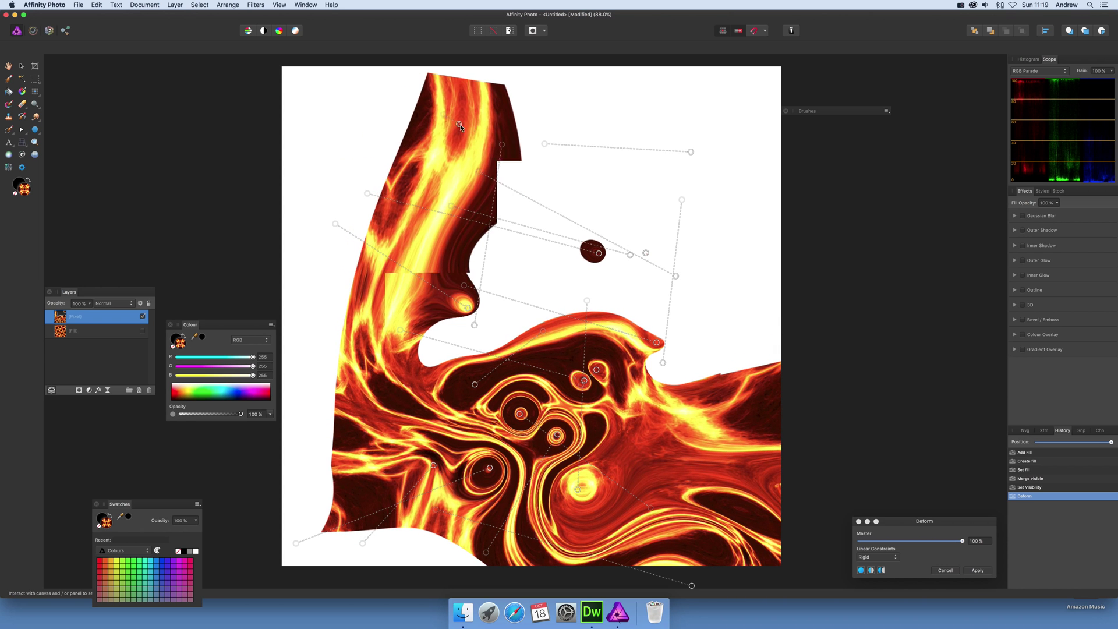
{"action": "left_click_drag", "start_coordinate": [444, 114], "coordinate": [638, 225]}
Drag the flame band's top down-left and apply the second Deform pass
{"action": "left_click_drag", "start_coordinate": [386, 107], "coordinate": [344, 308]}
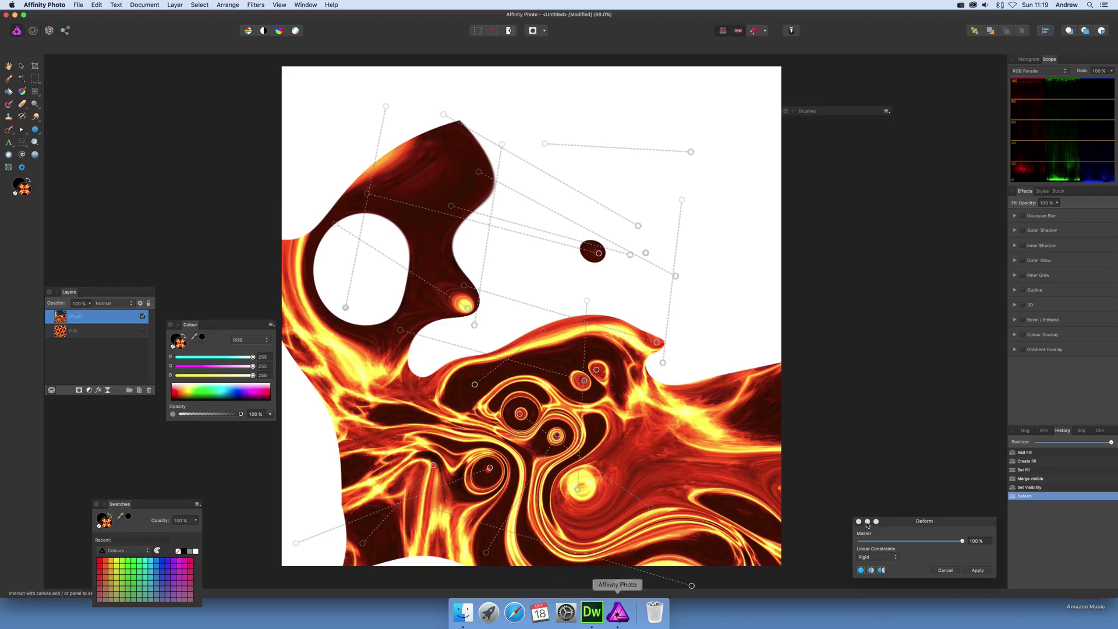
{"action": "left_click", "coordinate": [978, 571]}
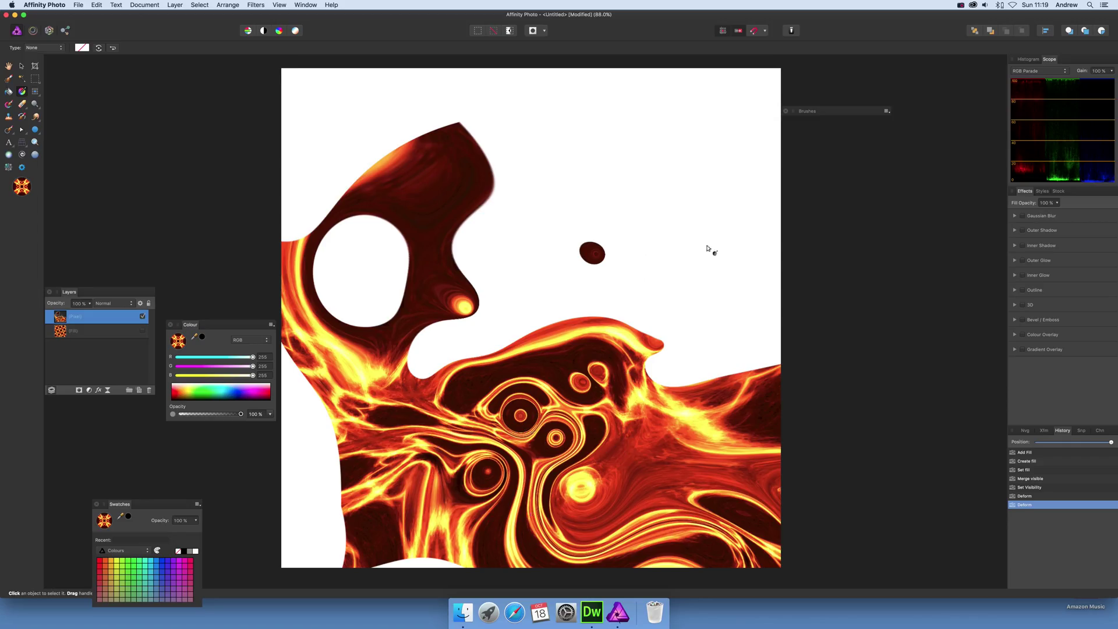
Start a third Deform pass, pin the wave tip, and lift the image up and left
{"action": "left_click", "coordinate": [254, 5]}
{"action": "mouse_move", "coordinate": [256, 47]}
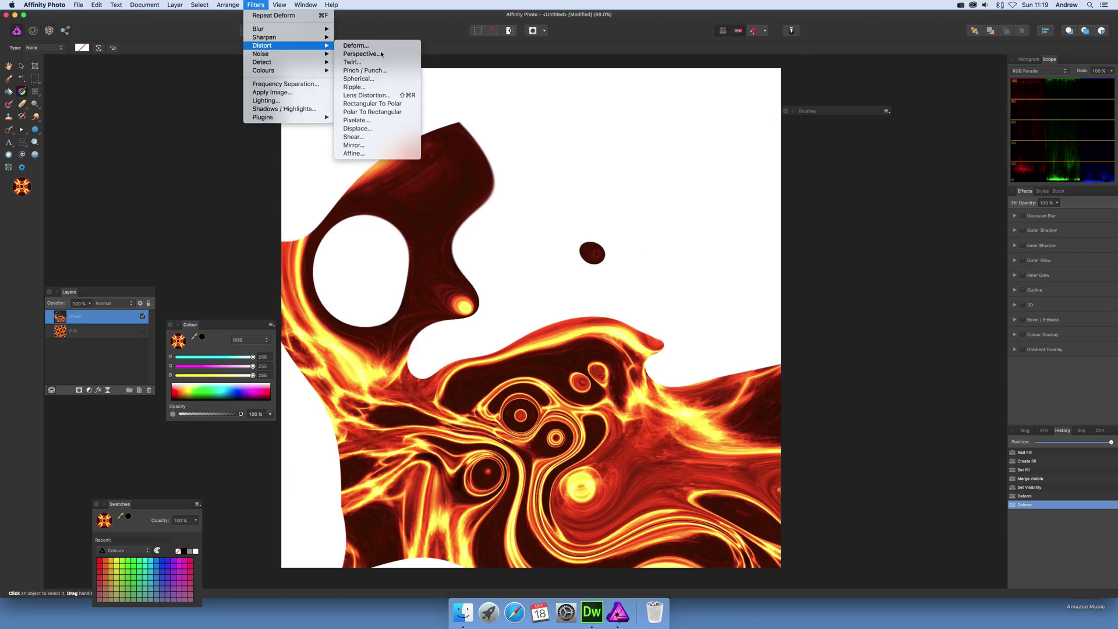
{"action": "left_click", "coordinate": [356, 45]}
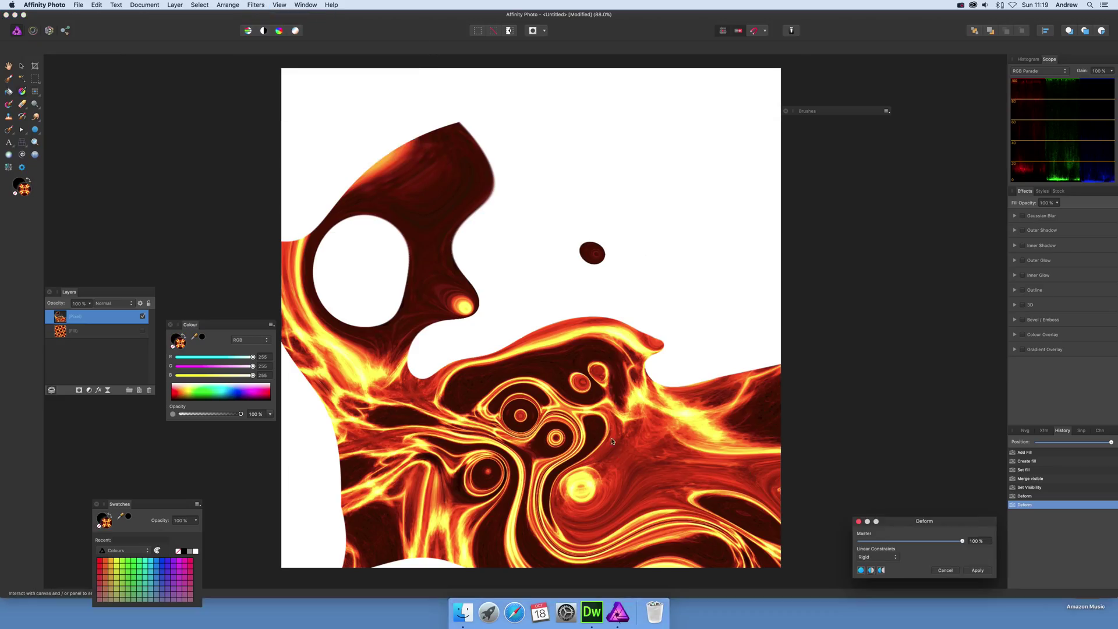
{"action": "left_click", "coordinate": [664, 345]}
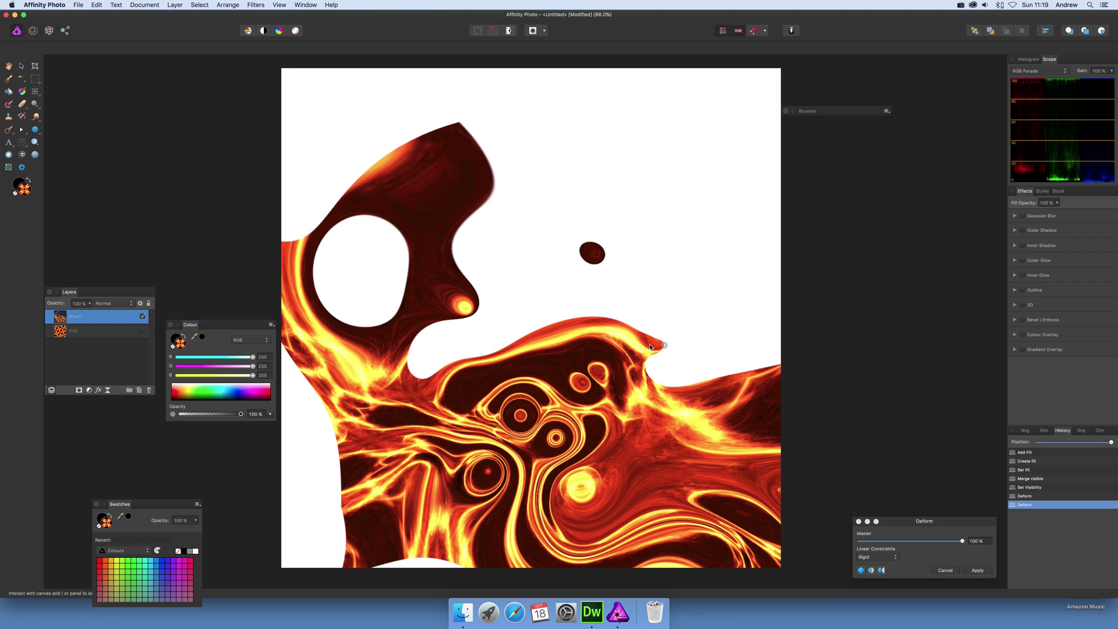
{"action": "left_click_drag", "start_coordinate": [568, 330], "coordinate": [408, 173]}
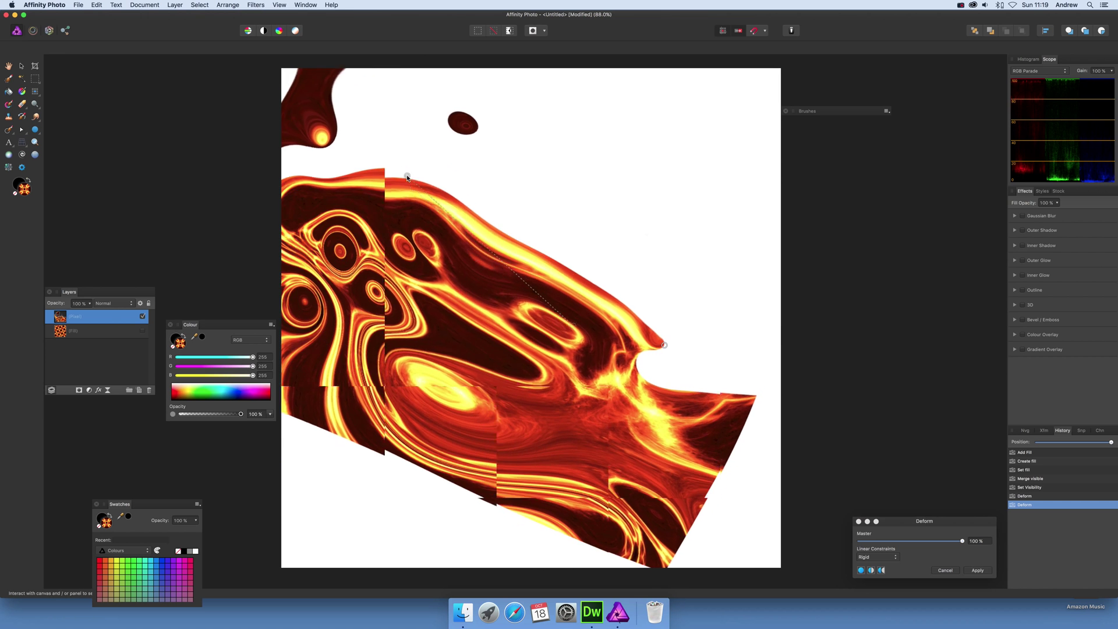
{"action": "left_click_drag", "start_coordinate": [417, 301], "coordinate": [388, 425]}
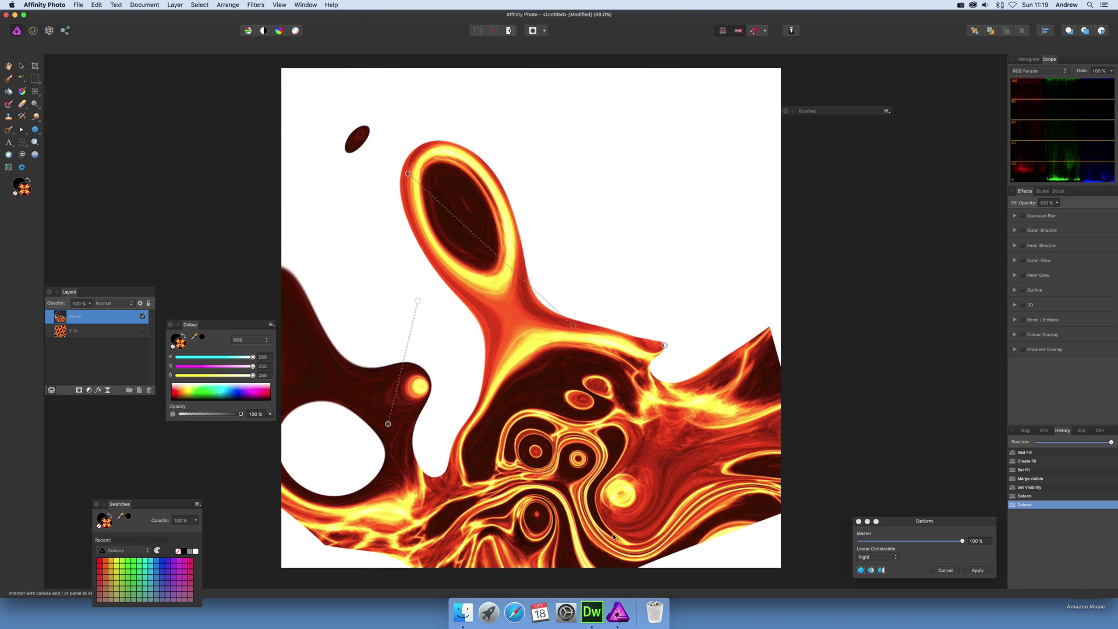
Warp the lower image up and left and apply the third Deform pass
{"action": "left_click_drag", "start_coordinate": [669, 556], "coordinate": [460, 347]}
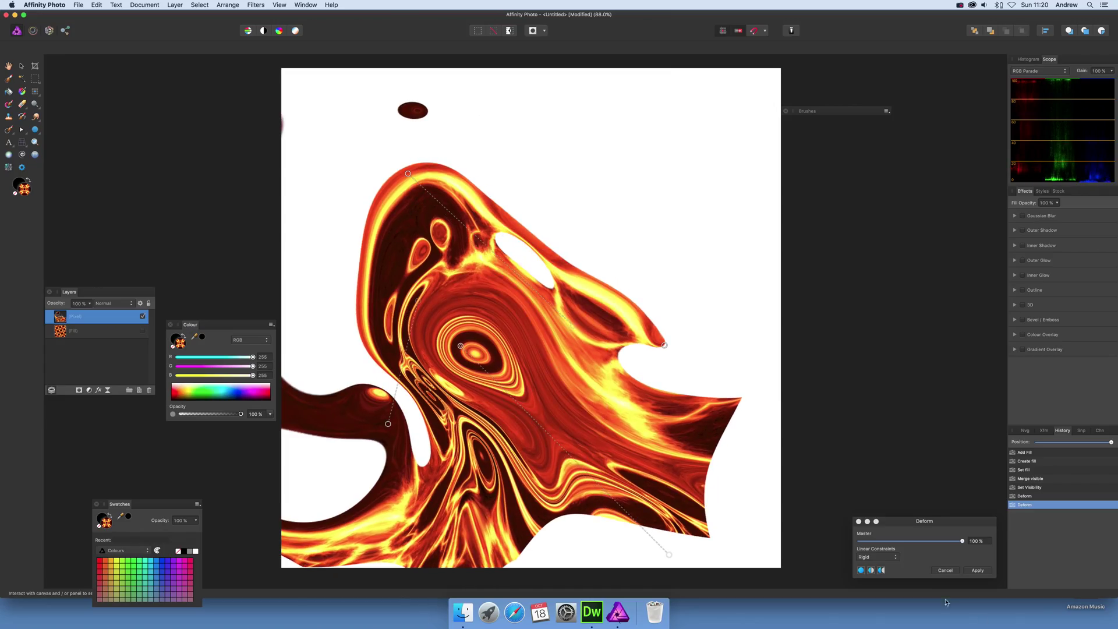
{"action": "left_click", "coordinate": [976, 571]}
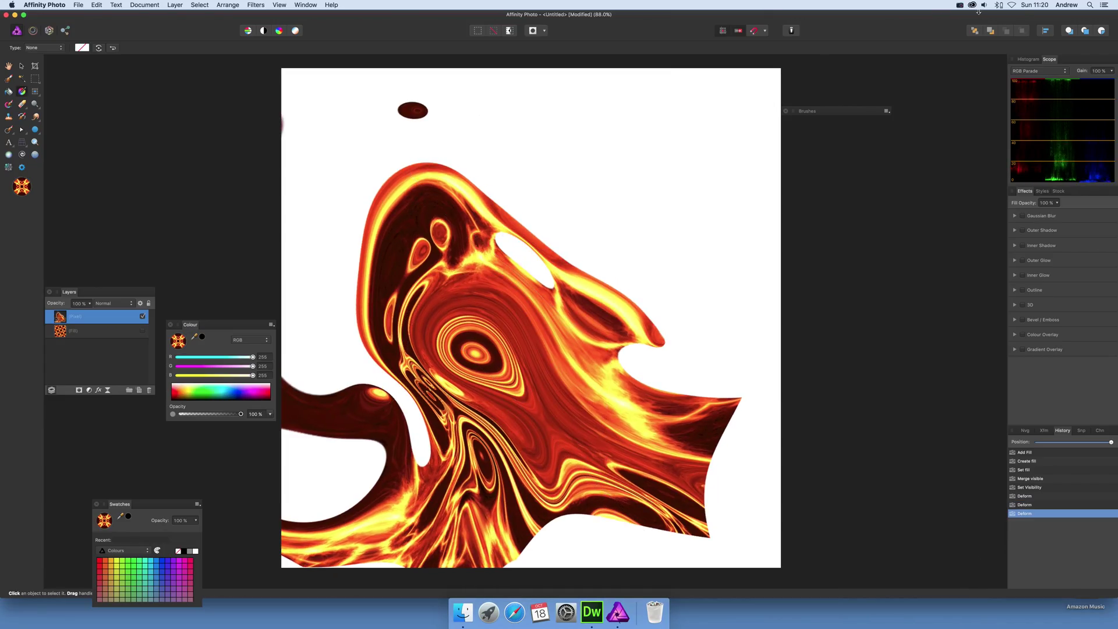
{"action": "left_click", "coordinate": [960, 6]}
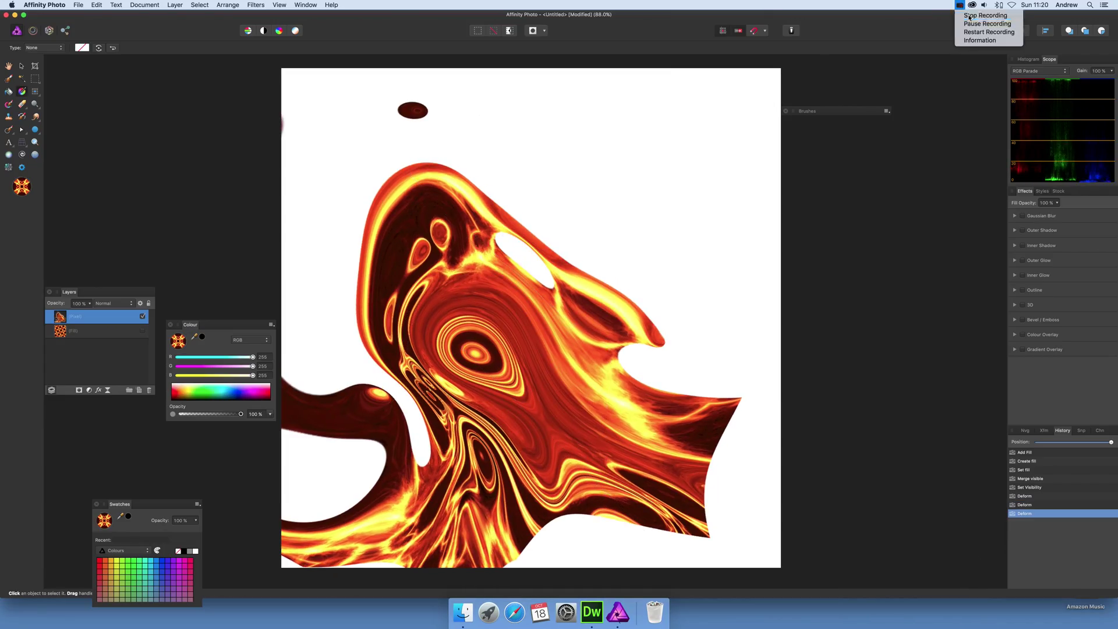